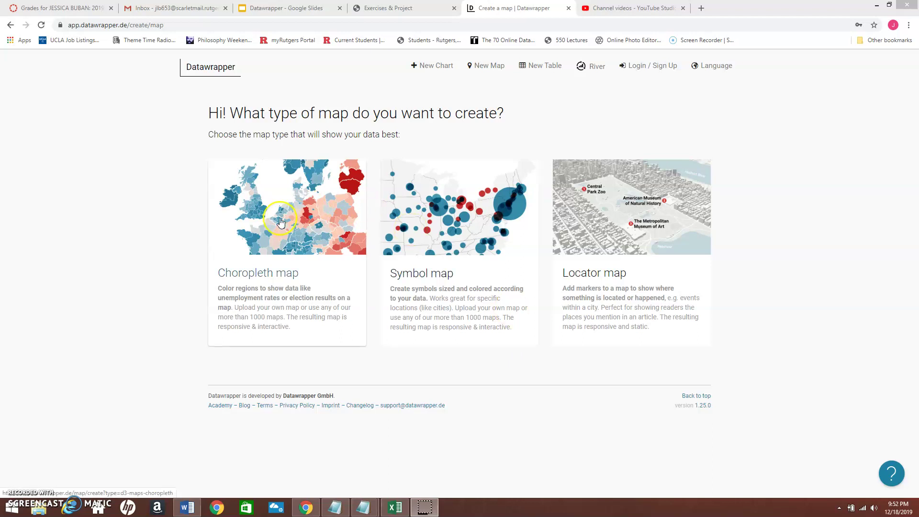
Pick the Choropleth map type with the Europe basemap and continue to adding data.
click(278, 220)
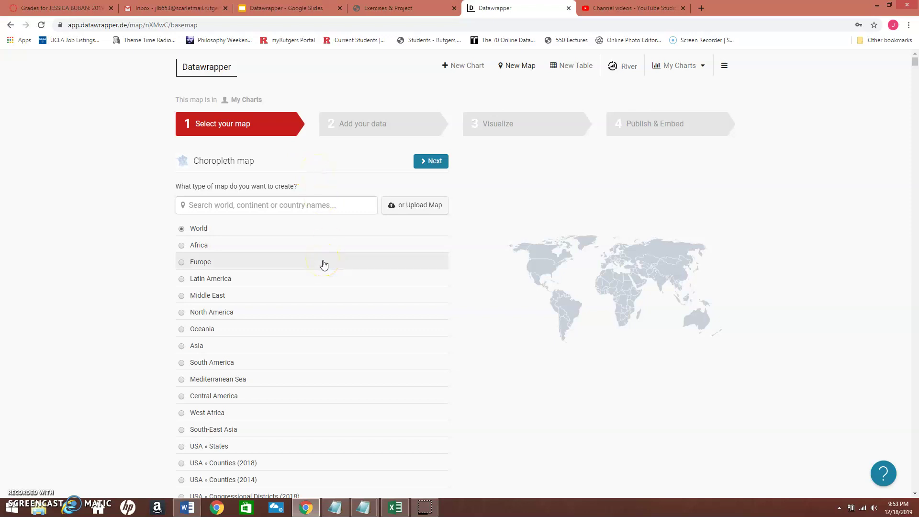
click(182, 264)
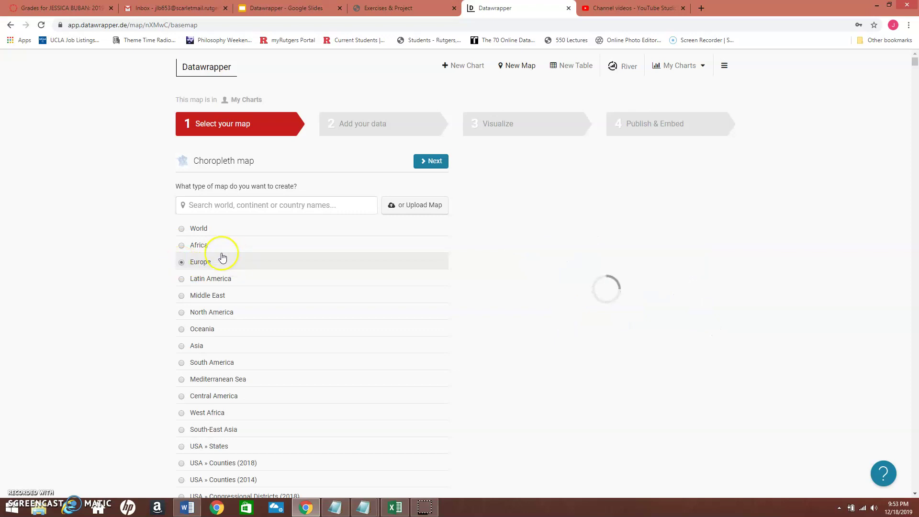
scroll(421, 371, down, 3)
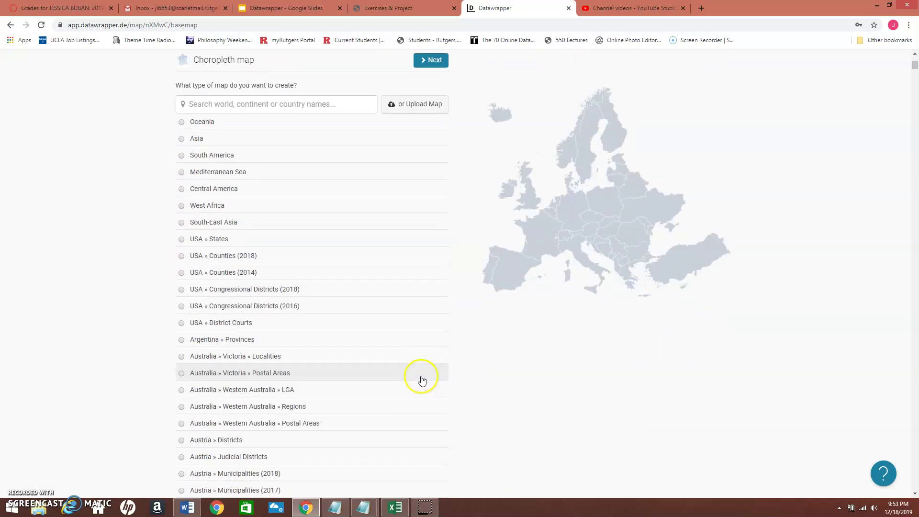
scroll(425, 371, up, 3)
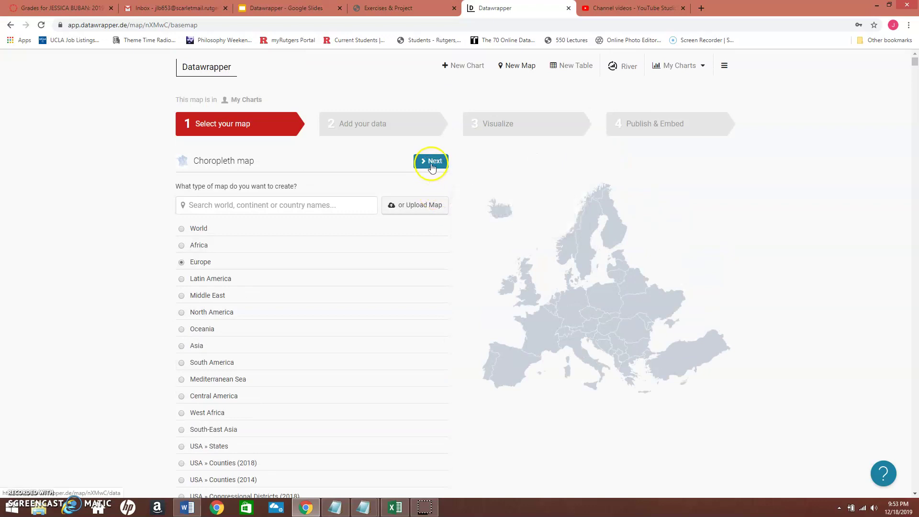
mouse_move(427, 206)
click(430, 162)
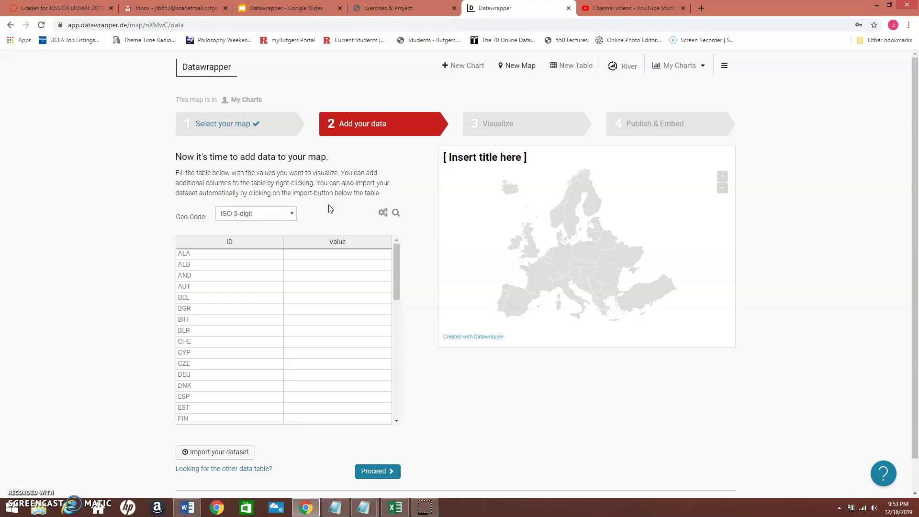
Switch the Geo-Code from ISO 3-digit codes to country Names.
click(297, 215)
click(294, 213)
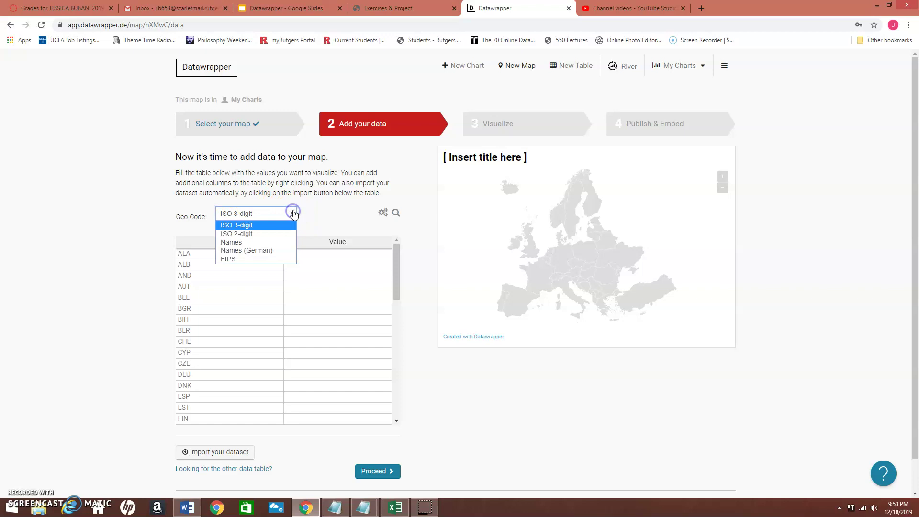
click(264, 243)
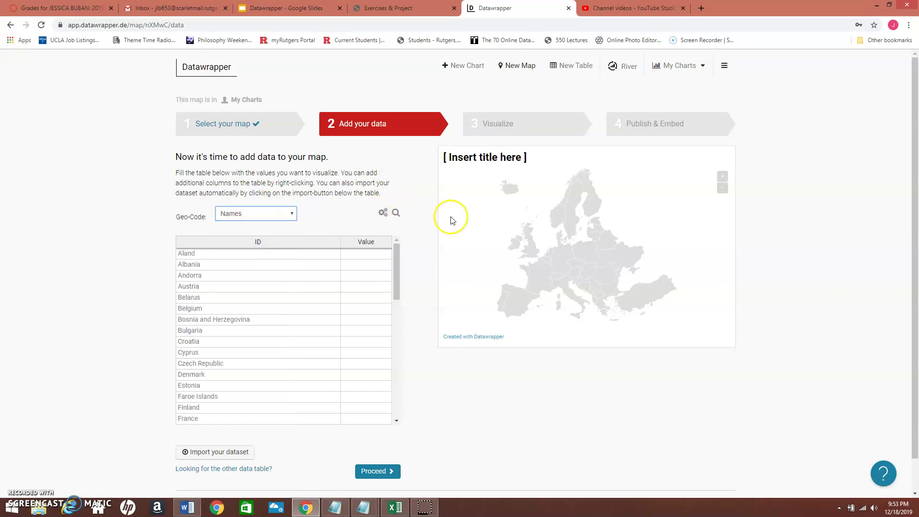
drag(396, 258, 393, 285)
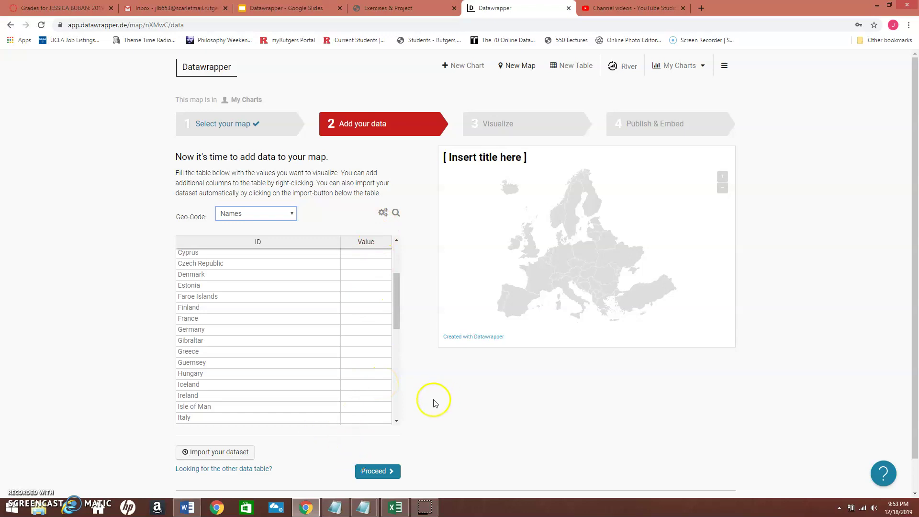
In Excel, sort the Year column largest to smallest, expanding the selection.
click(399, 510)
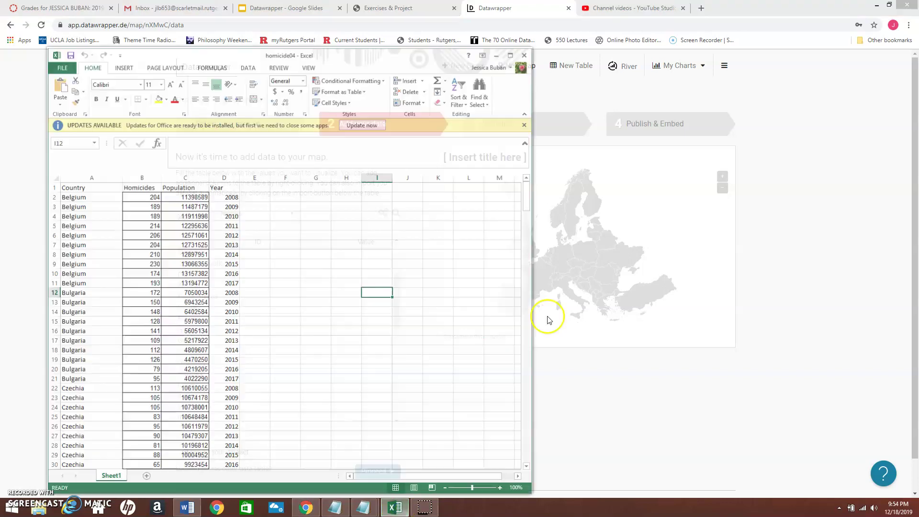
click(224, 176)
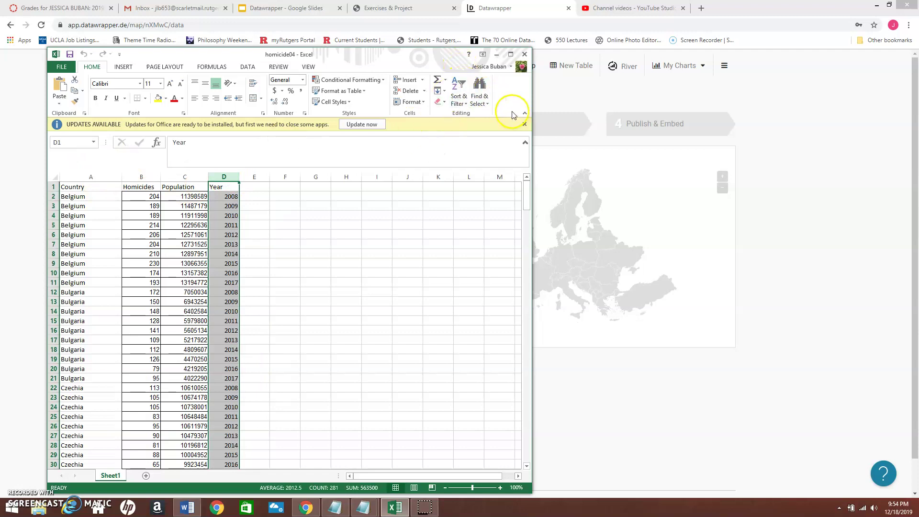
click(461, 93)
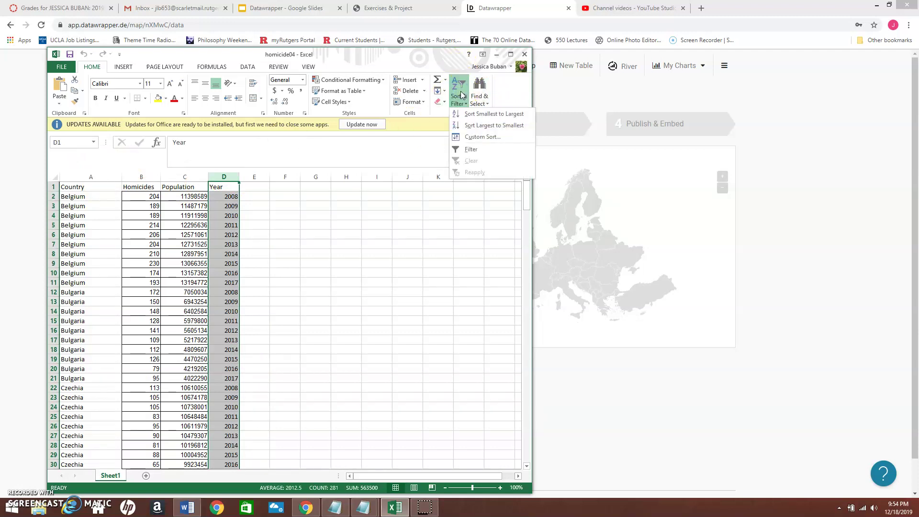
click(494, 125)
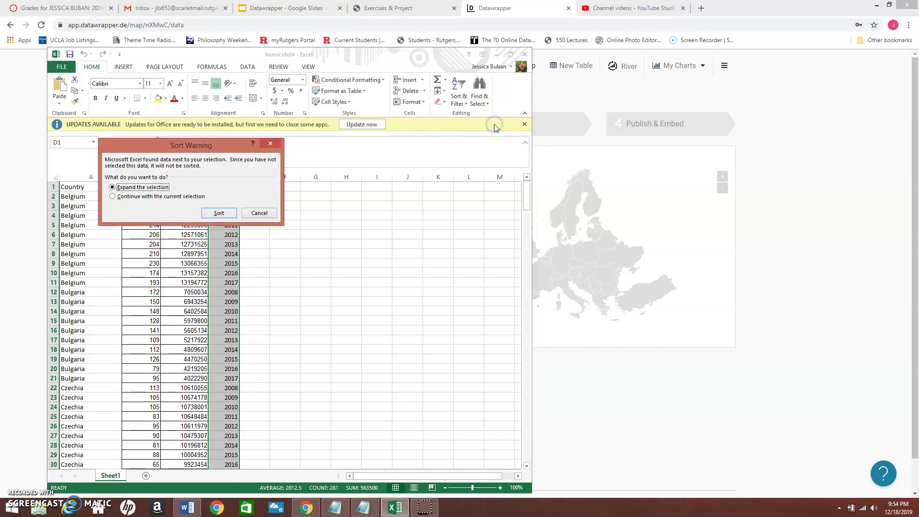
click(219, 213)
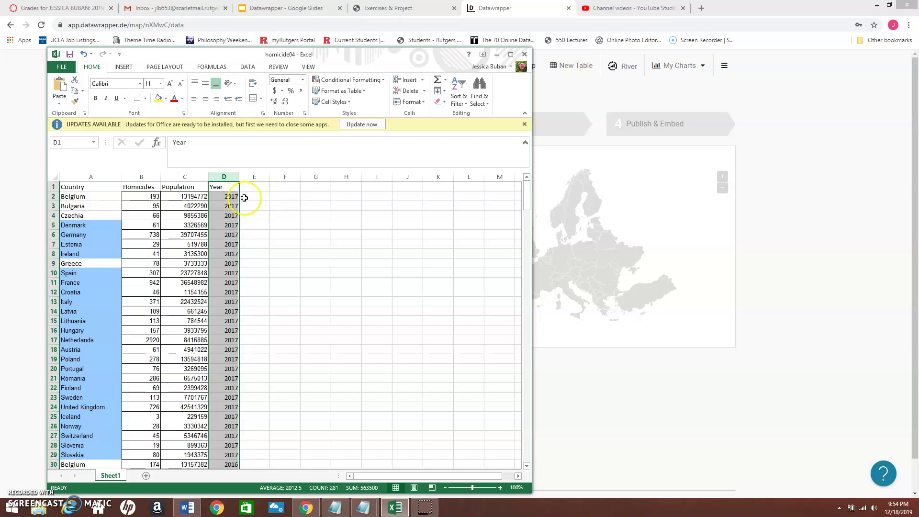
Copy the 2017 Country and Homicides cells A1:B29 and minimize Excel.
click(77, 187)
drag(76, 187, 153, 457)
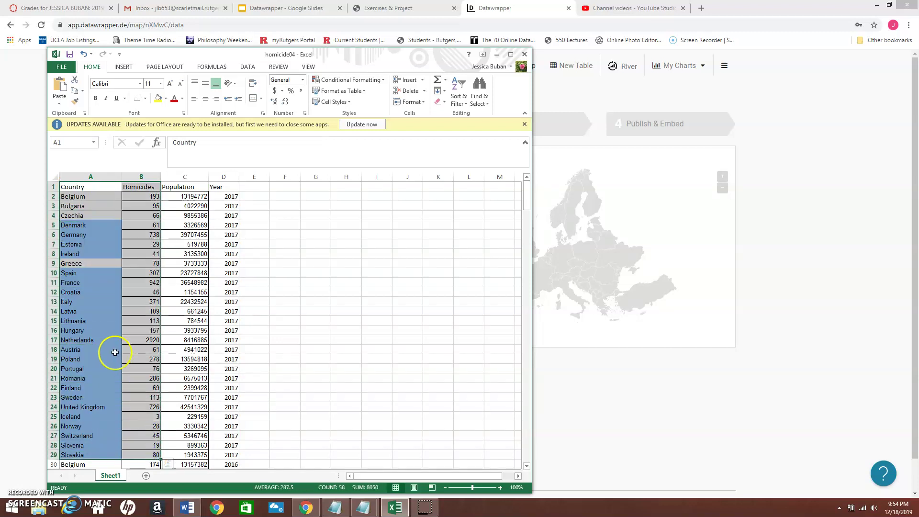
right_click(115, 354)
click(161, 181)
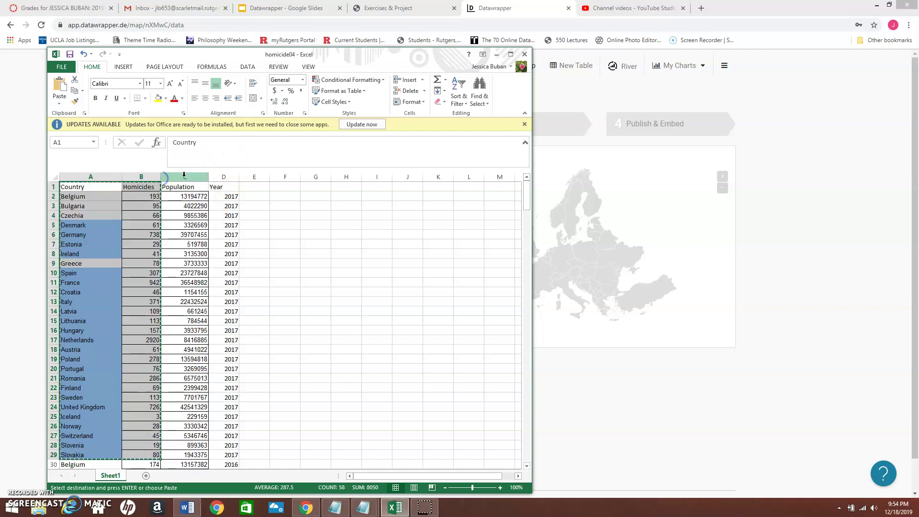
click(497, 54)
scroll(328, 283, down, 2)
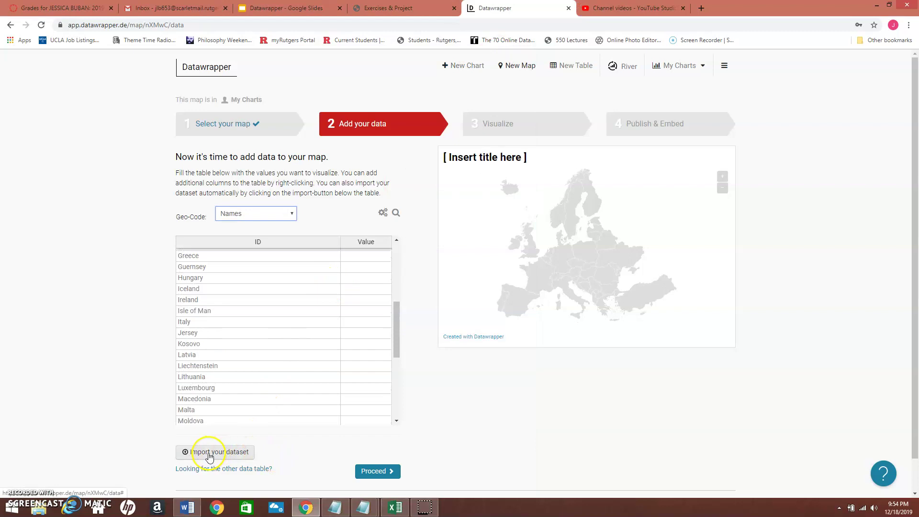
Paste the copied 2017 Country and Homicides data into the import table and continue.
click(210, 453)
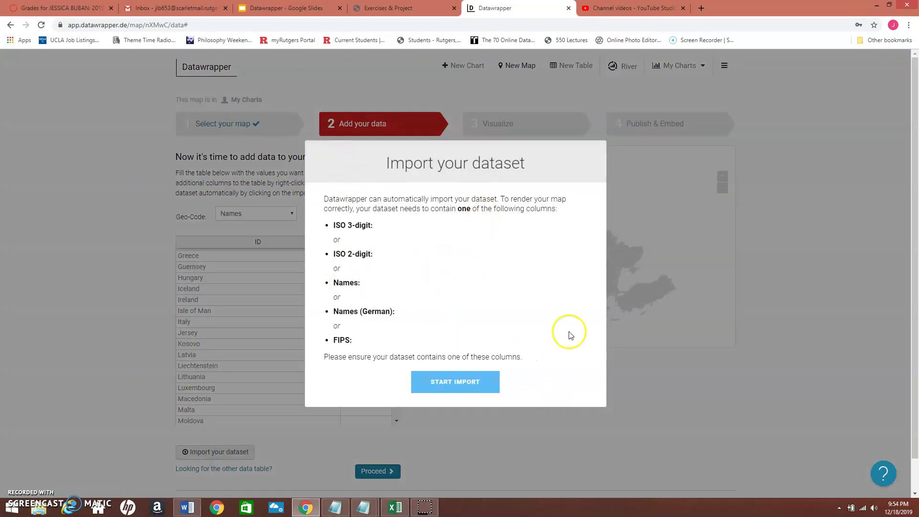
click(458, 383)
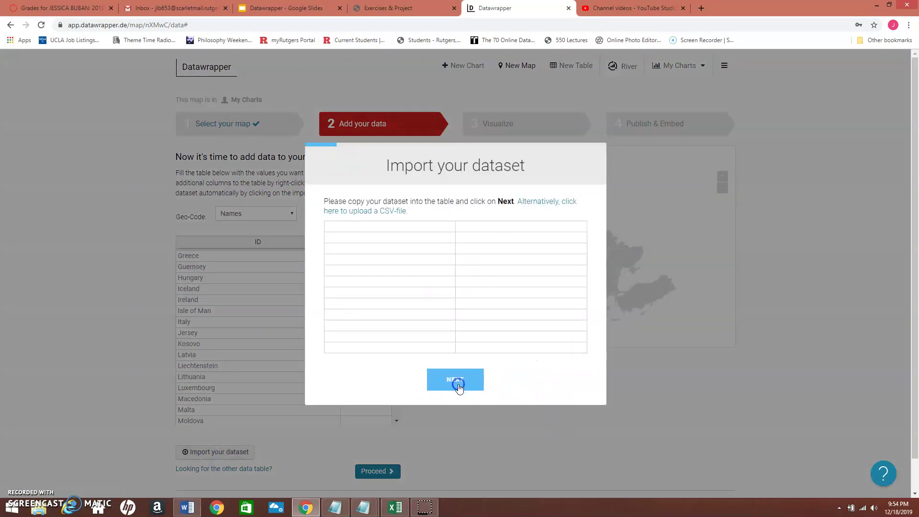
click(462, 270)
key(ctrl+a)
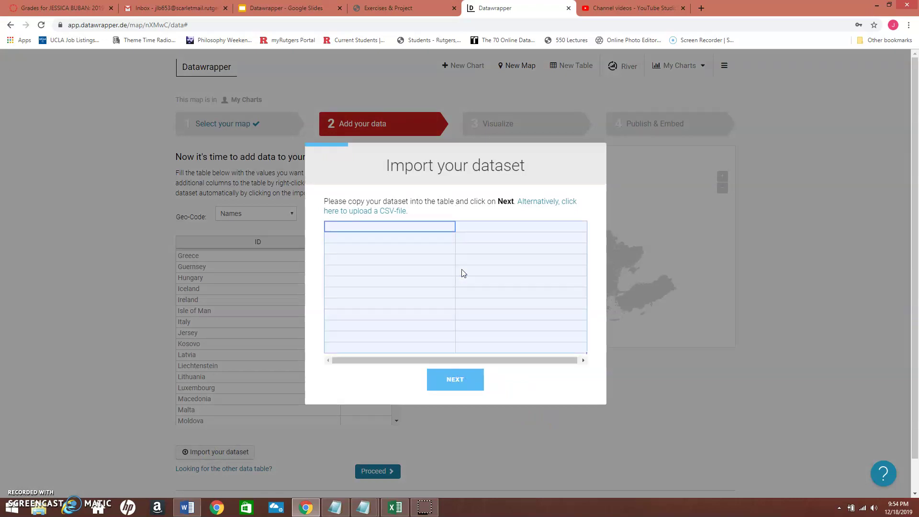
right_click(414, 264)
click(388, 259)
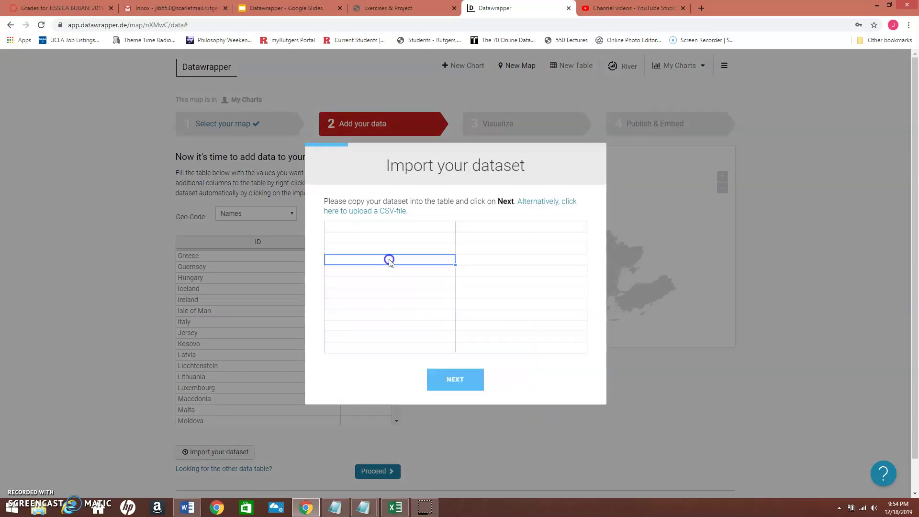
key(ctrl+a)
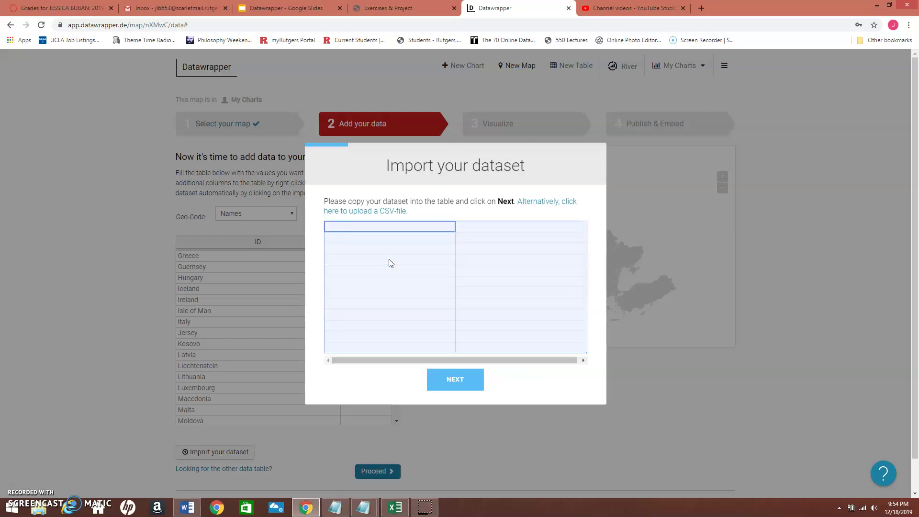
key(ctrl+v)
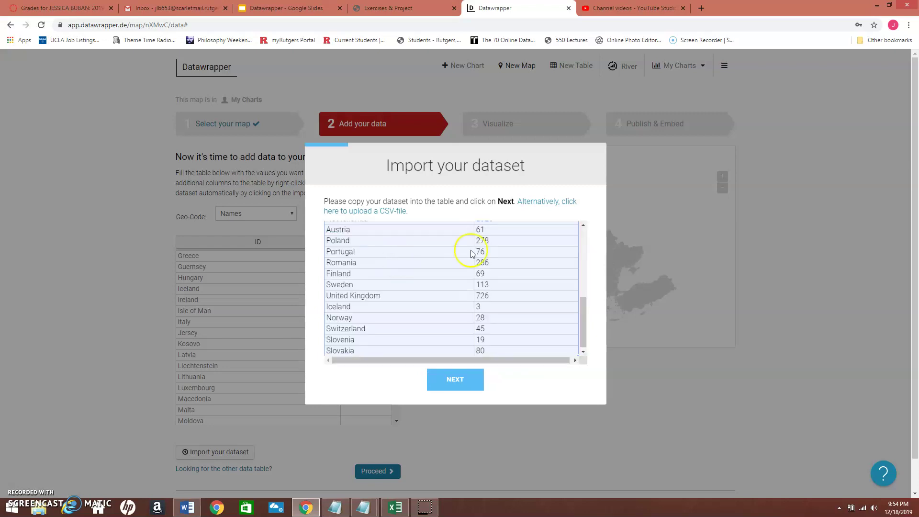
drag(584, 318, 584, 232)
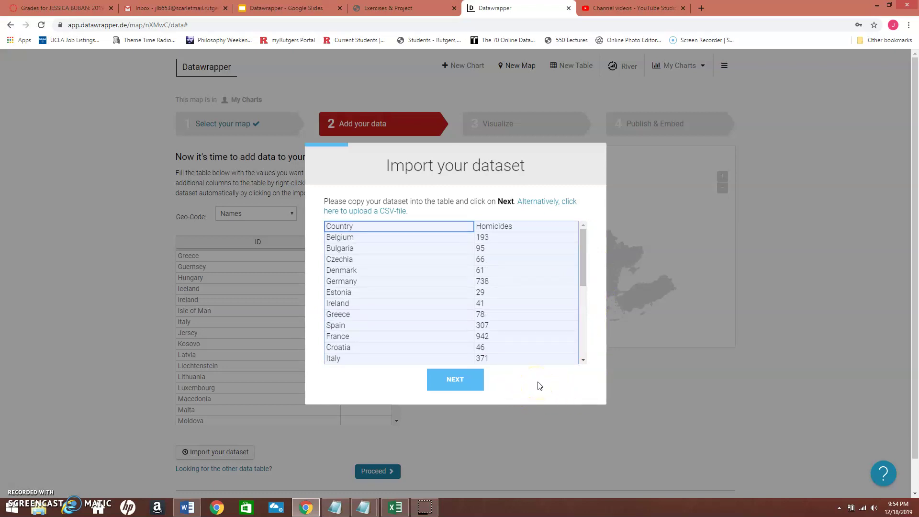
click(459, 380)
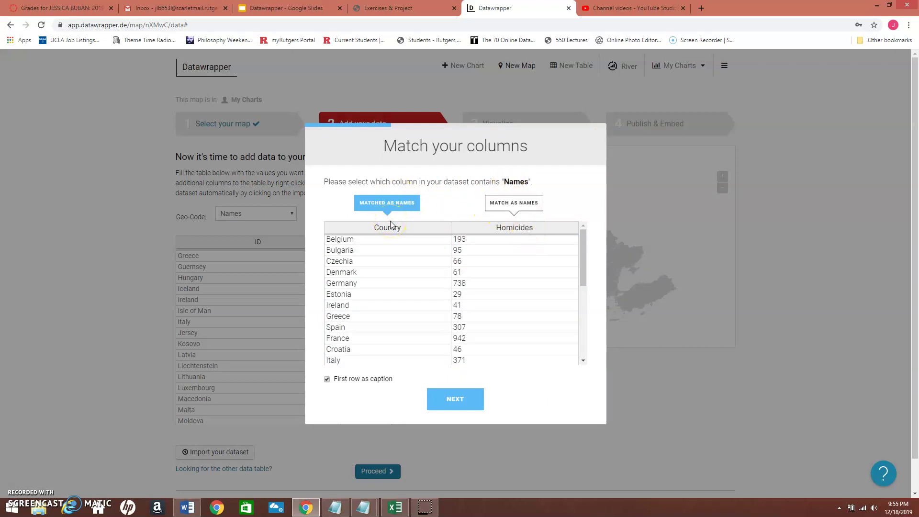
Accept Country as the names column and continue past the unmatched-names check.
click(453, 403)
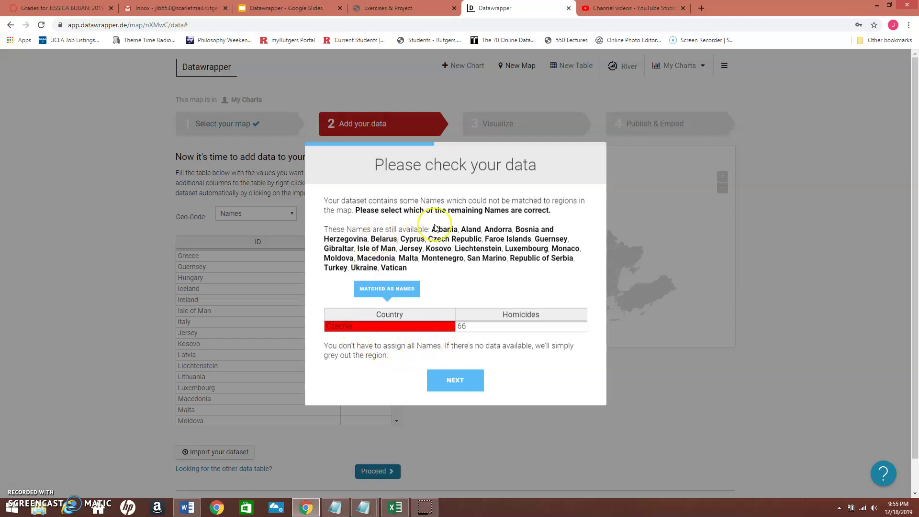
drag(428, 239, 469, 240)
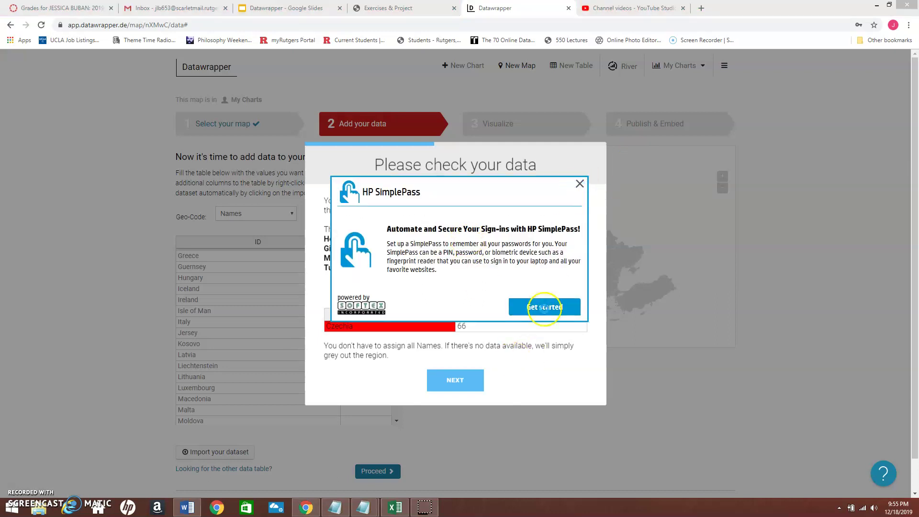
click(467, 383)
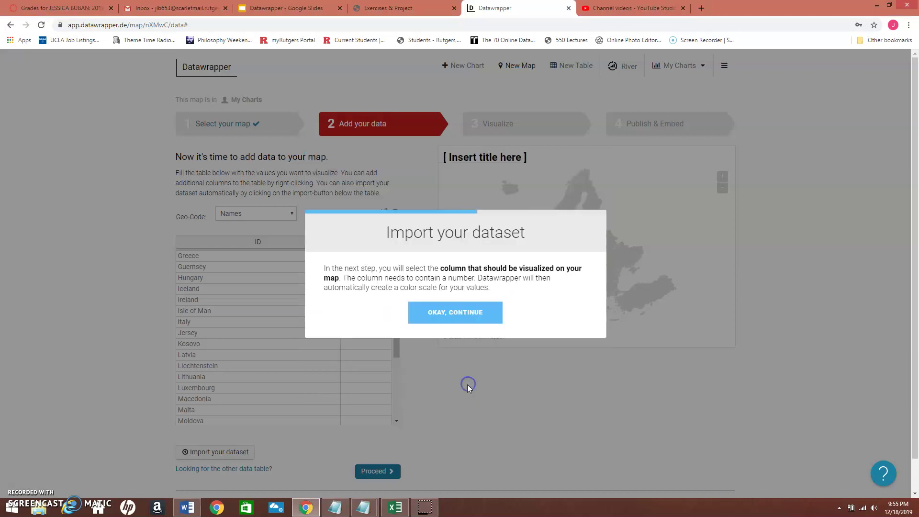
Rename the Czechia cell to Czech Republic in the import table.
click(447, 314)
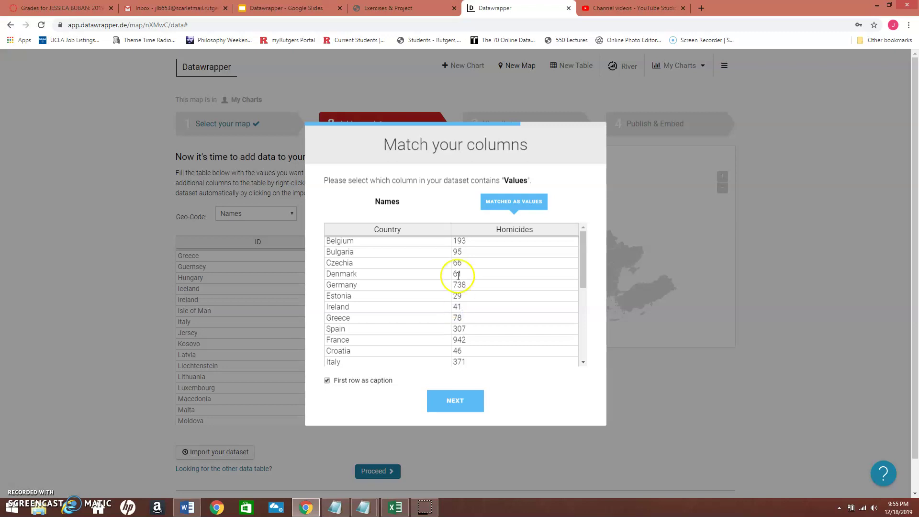
click(392, 261)
click(356, 263)
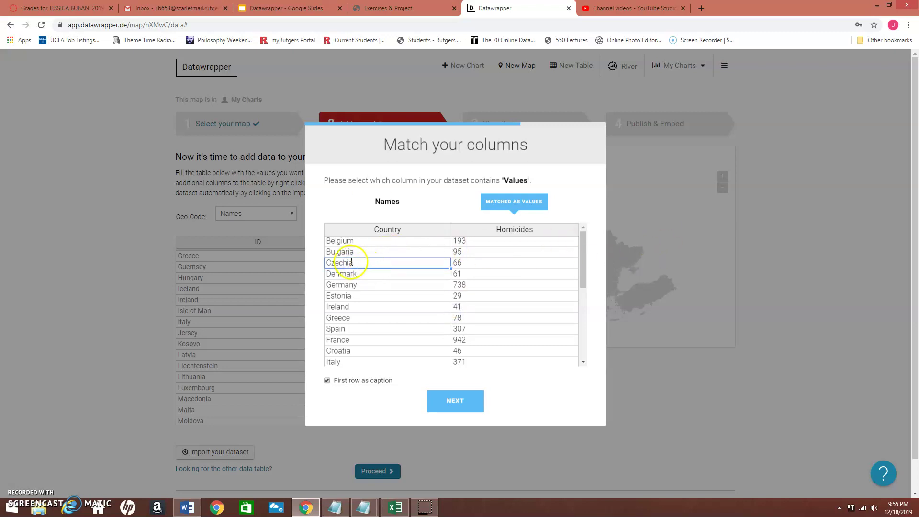
click(353, 262)
click(346, 263)
click(347, 263)
key(Tab)
click(348, 262)
key(Delete)
key(ctrl+v)
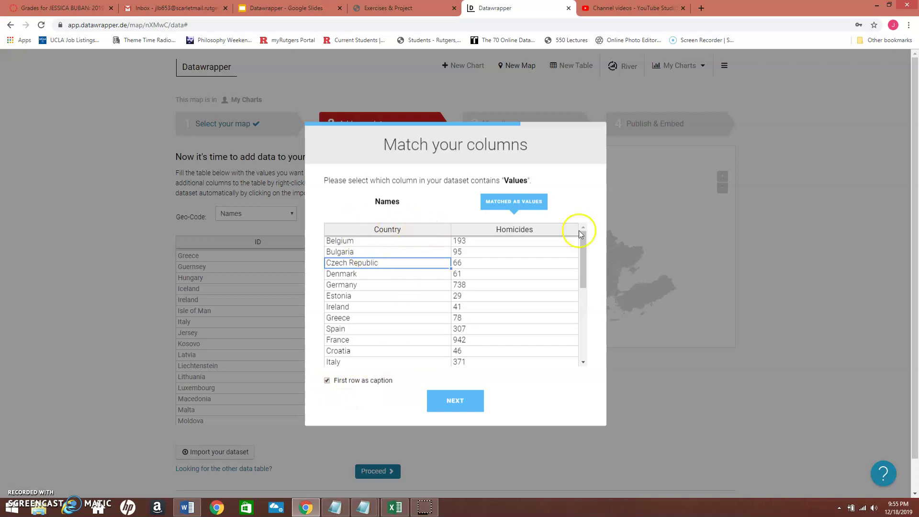
Confirm the column matching and finish the import to see the shaded map.
click(461, 403)
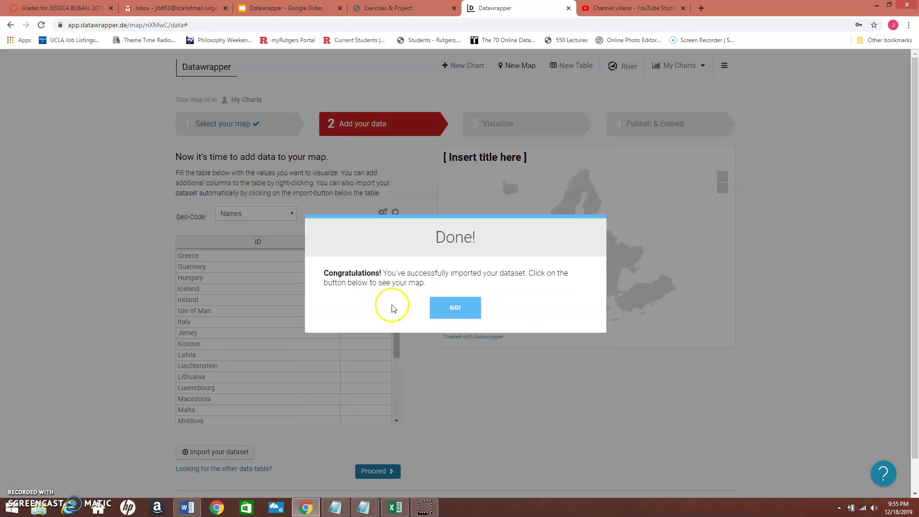
click(459, 311)
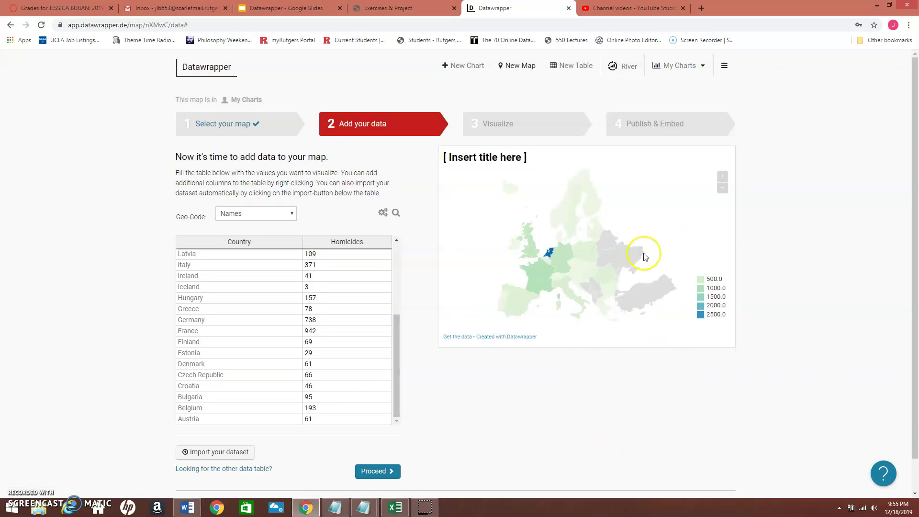
scroll(589, 383, down, 1)
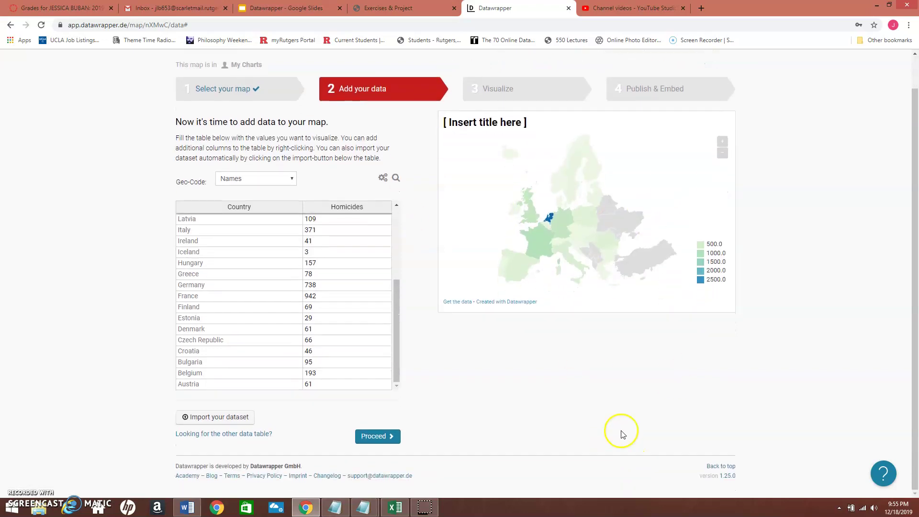
Apply the red-blue gradient palette, reversed so low homicide counts show blue.
click(392, 436)
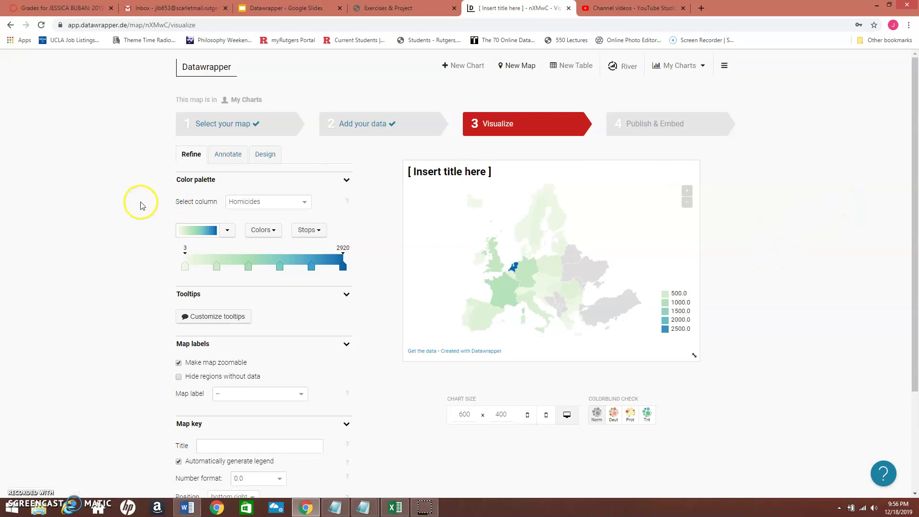
click(229, 230)
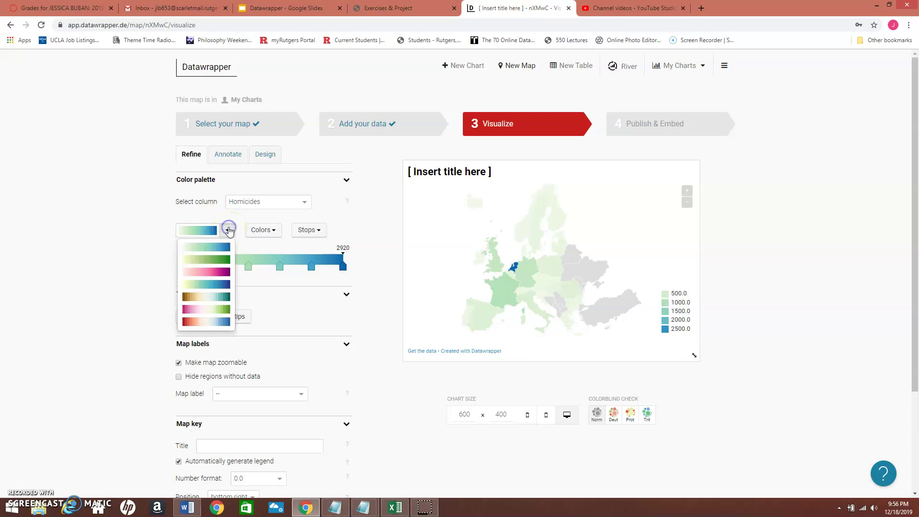
click(225, 324)
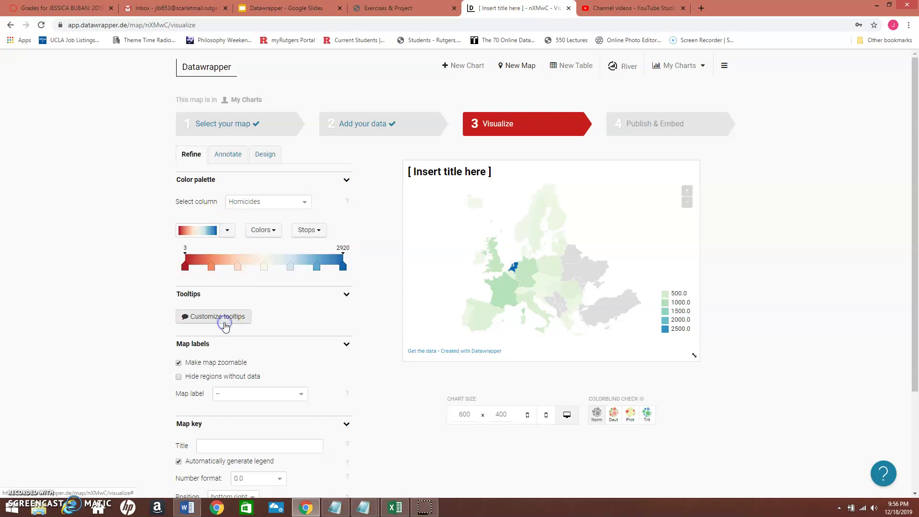
click(315, 232)
click(274, 230)
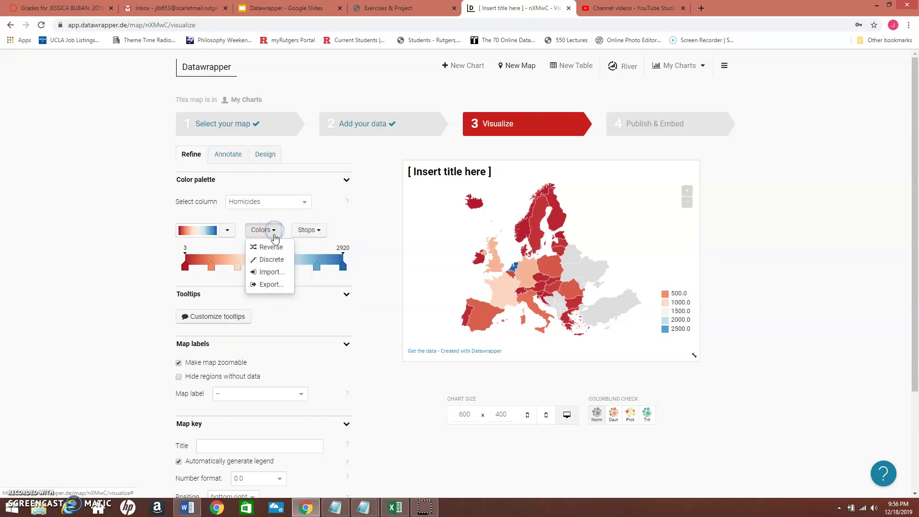
click(276, 249)
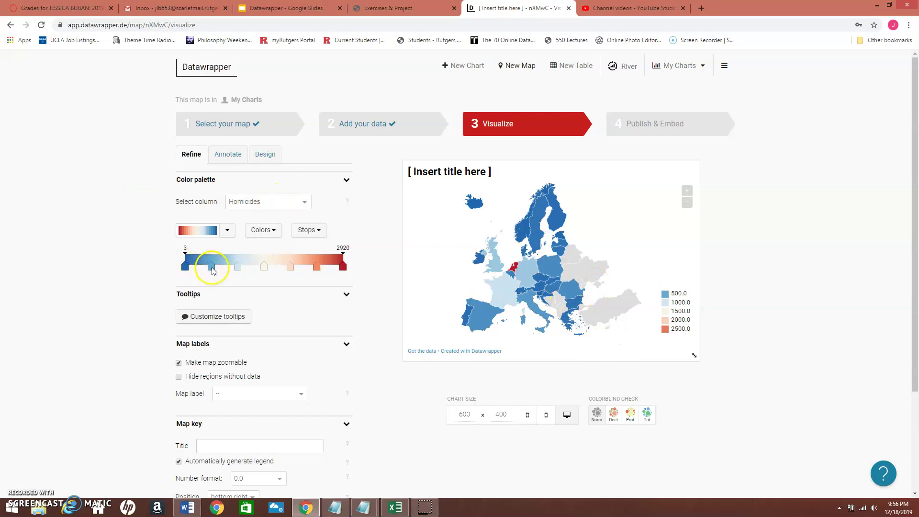
Drag the orange and pale colour stops lower to rebalance the gradient.
click(243, 271)
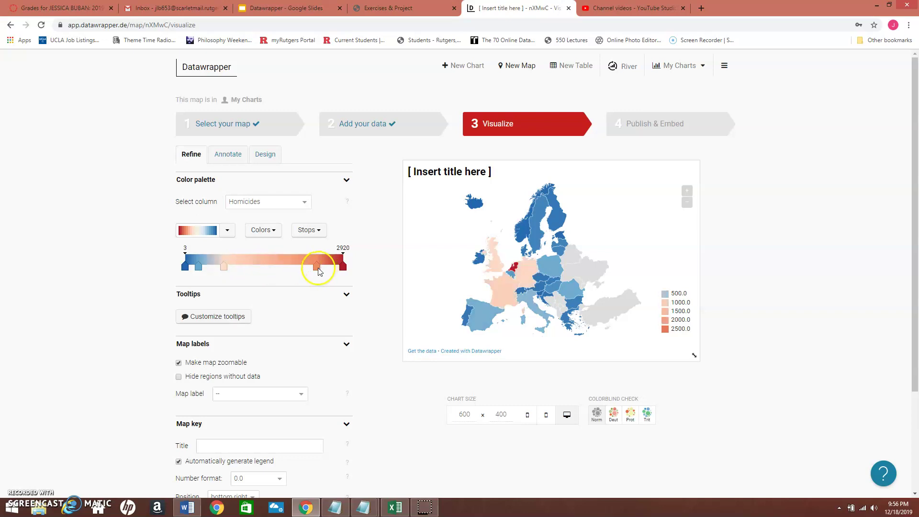
drag(317, 266, 269, 267)
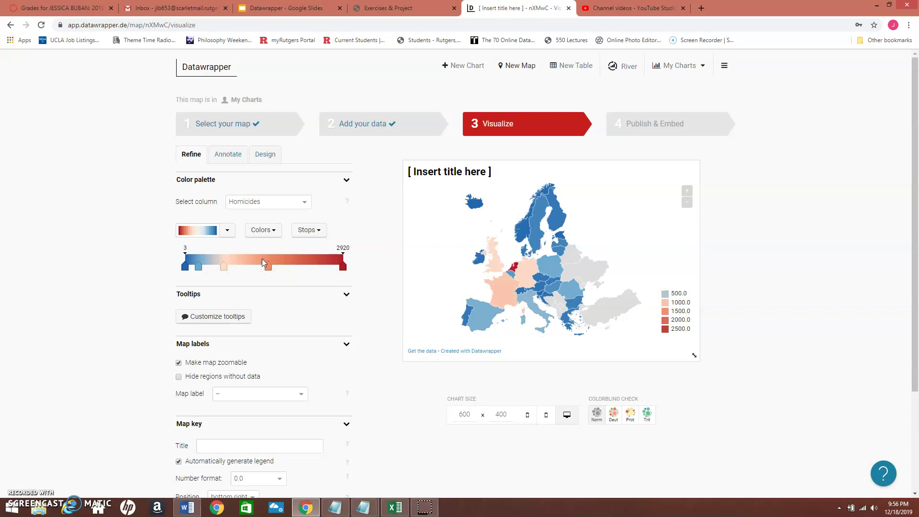
click(224, 267)
Set the map key number format to 0k so the legend reads 500, 1k, 2k, 3k.
scroll(246, 292, down, 3)
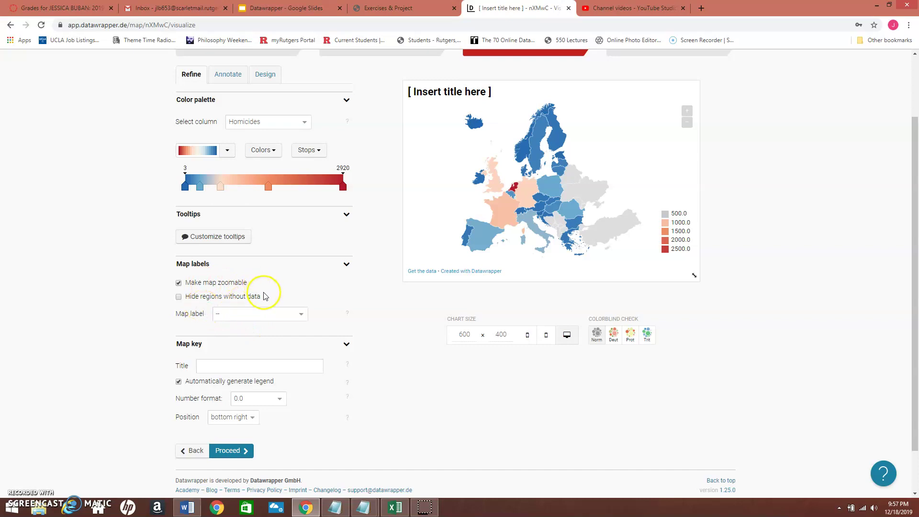
scroll(321, 296, down, 1)
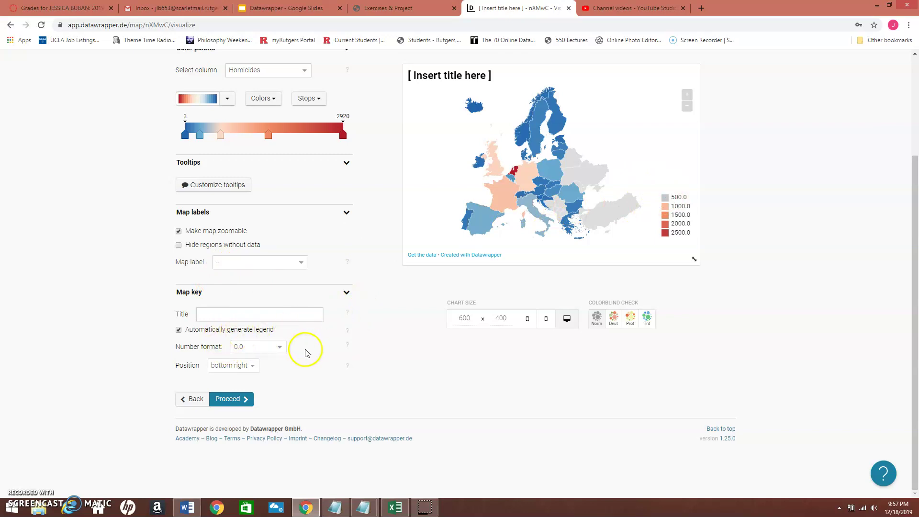
click(282, 350)
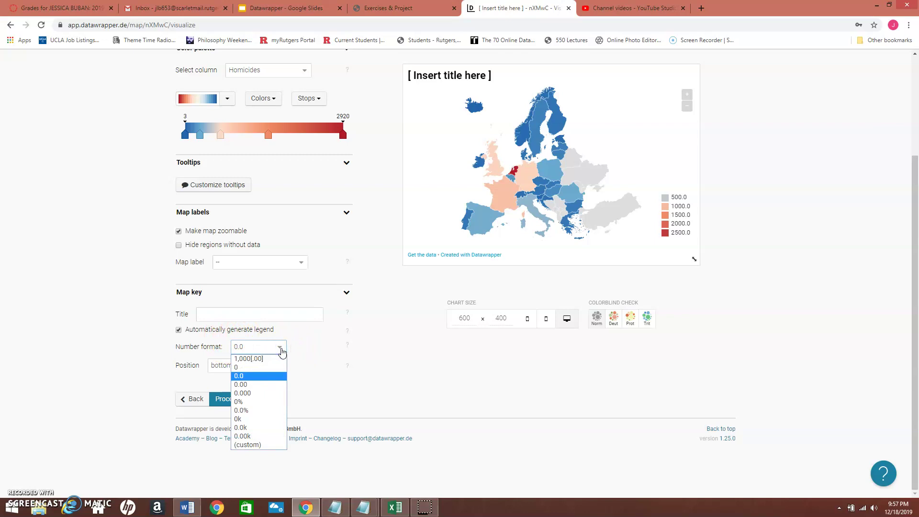
click(254, 372)
click(276, 348)
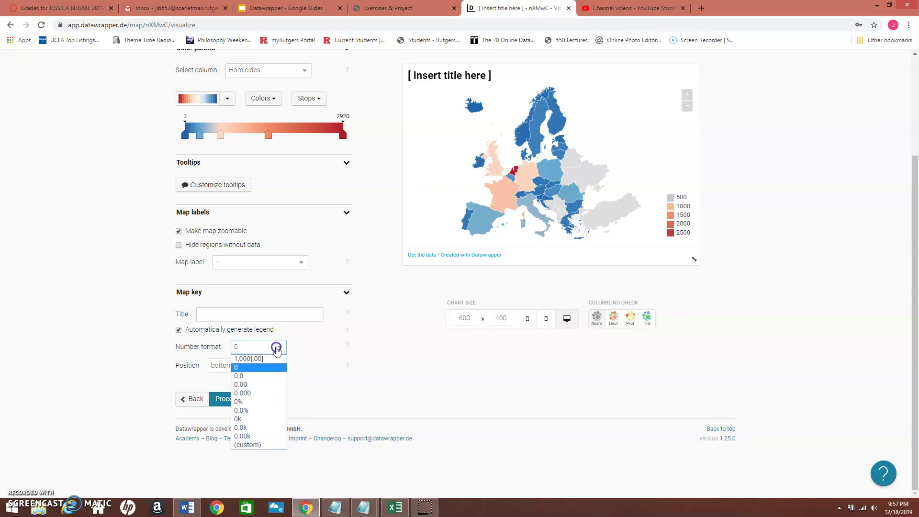
click(257, 419)
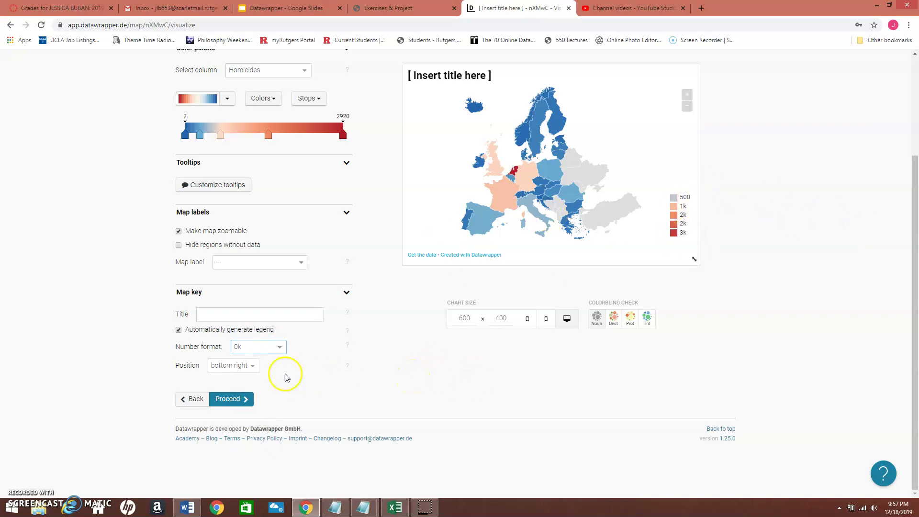
scroll(325, 385, up, 2)
Enter title 'Homicides in 2017', data source eurostat, and the author's name as byline.
click(240, 160)
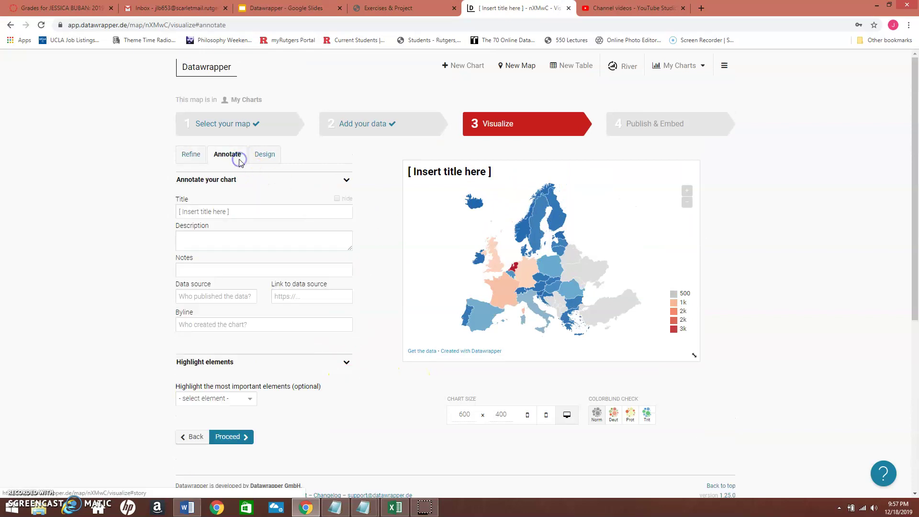
click(239, 212)
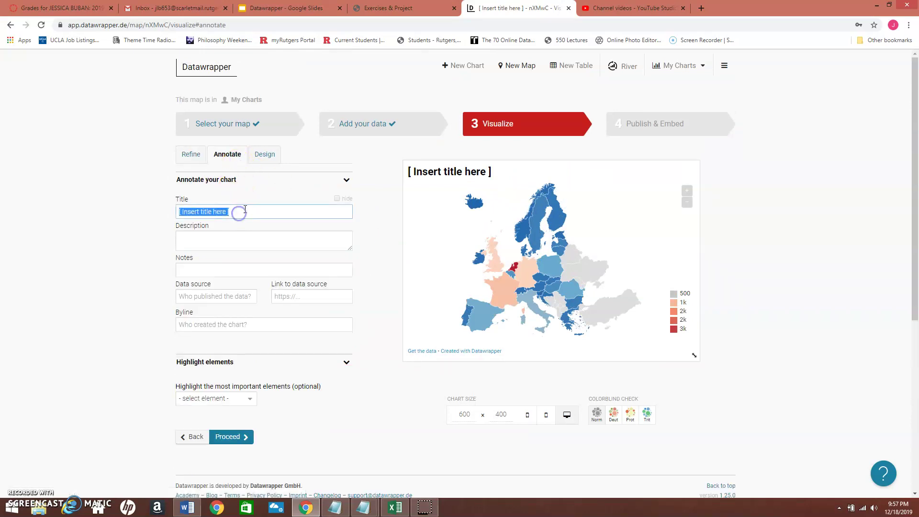
text(h)
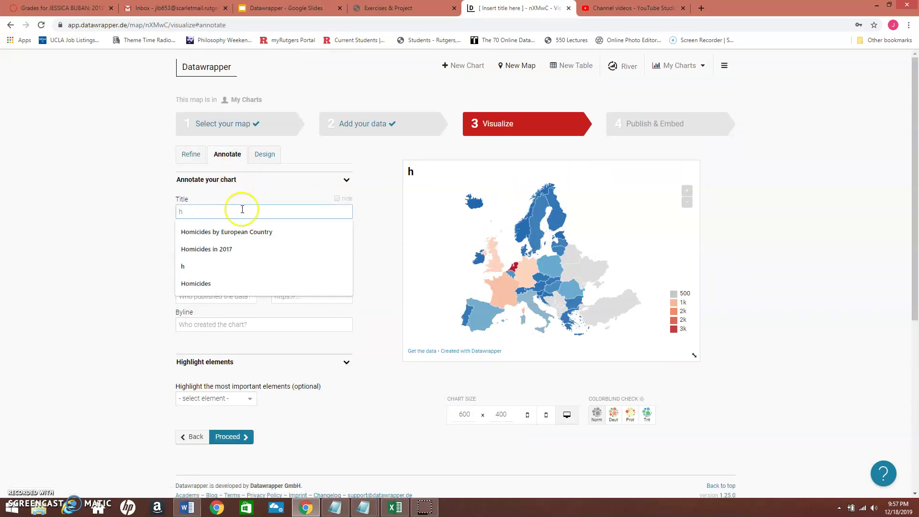
click(228, 250)
click(216, 283)
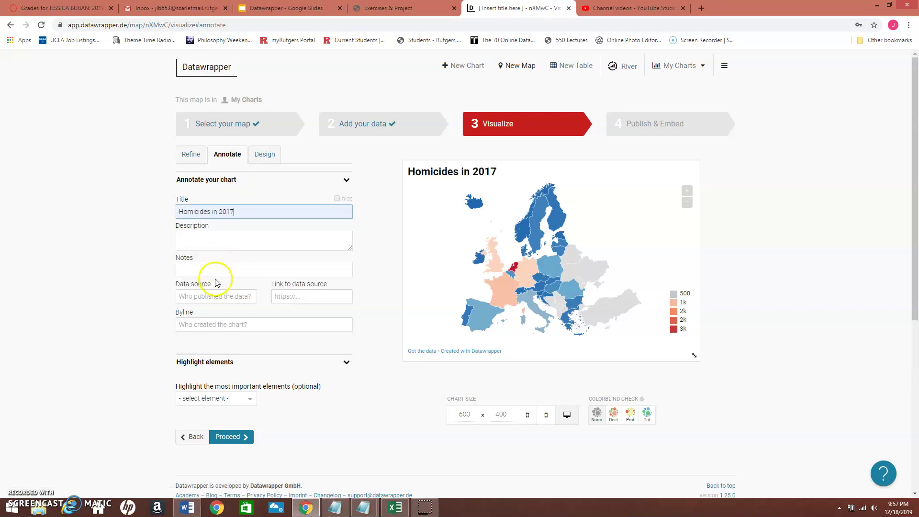
click(205, 297)
click(210, 316)
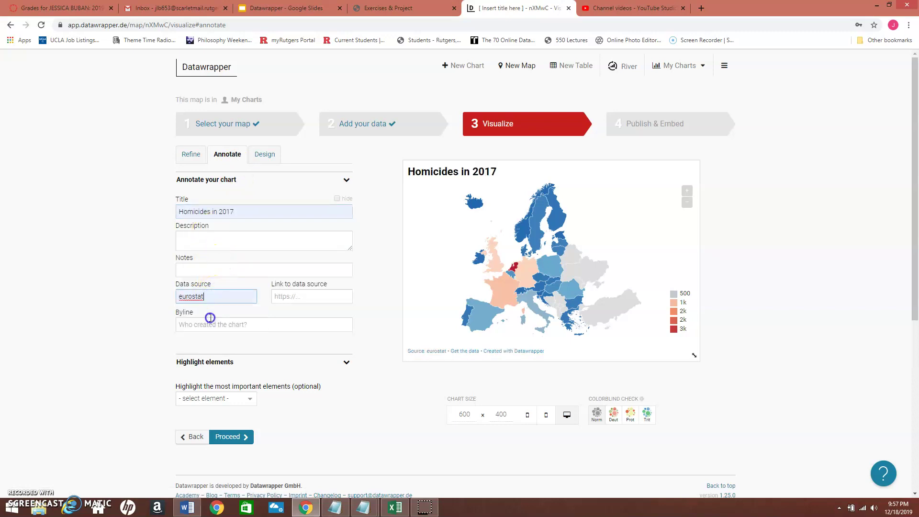
click(210, 325)
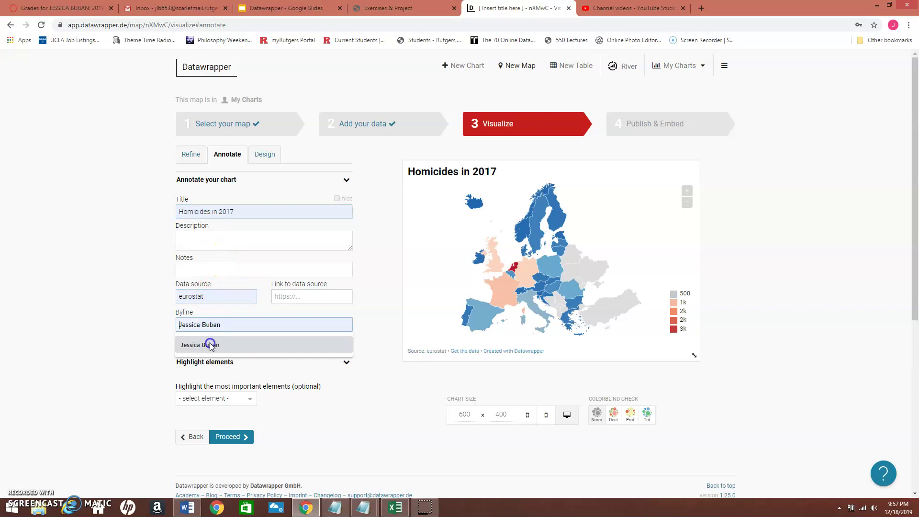
click(210, 342)
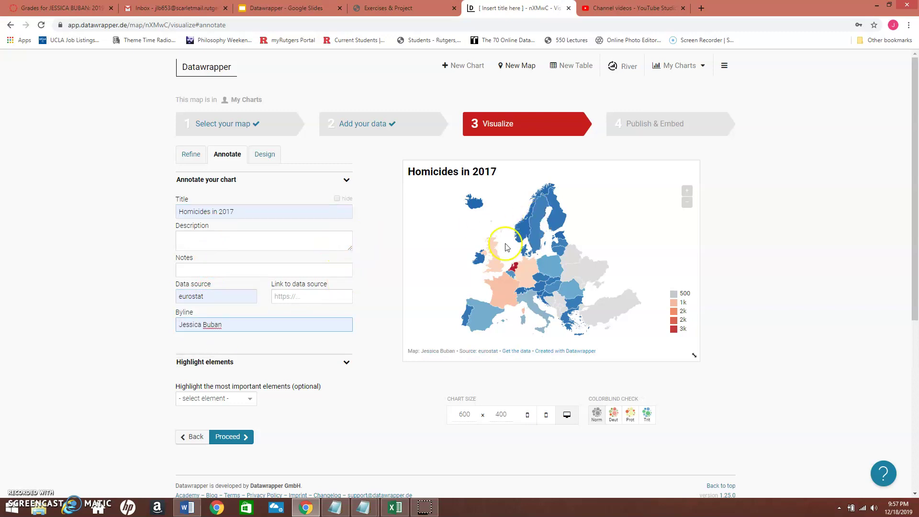
scroll(322, 372, down, 2)
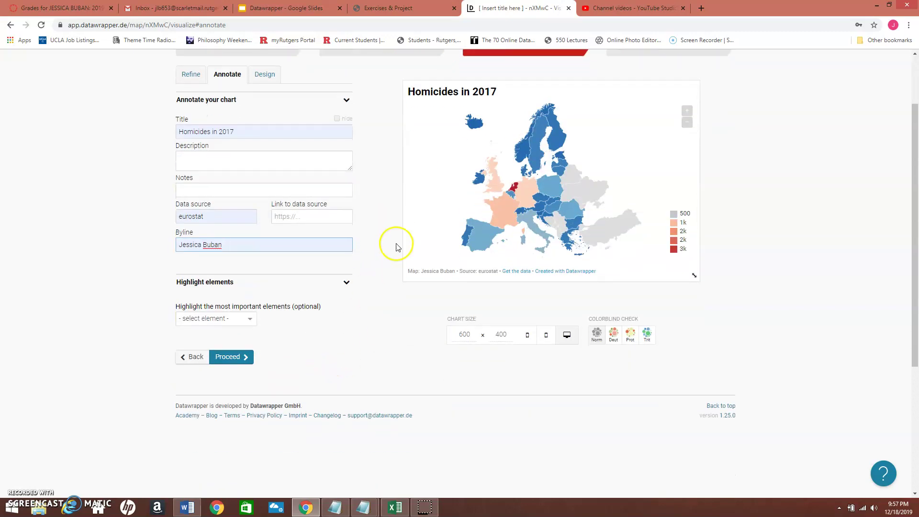
scroll(335, 215, up, 2)
Return to the Refine settings and expand the tooltip, map label and map key sections.
click(268, 154)
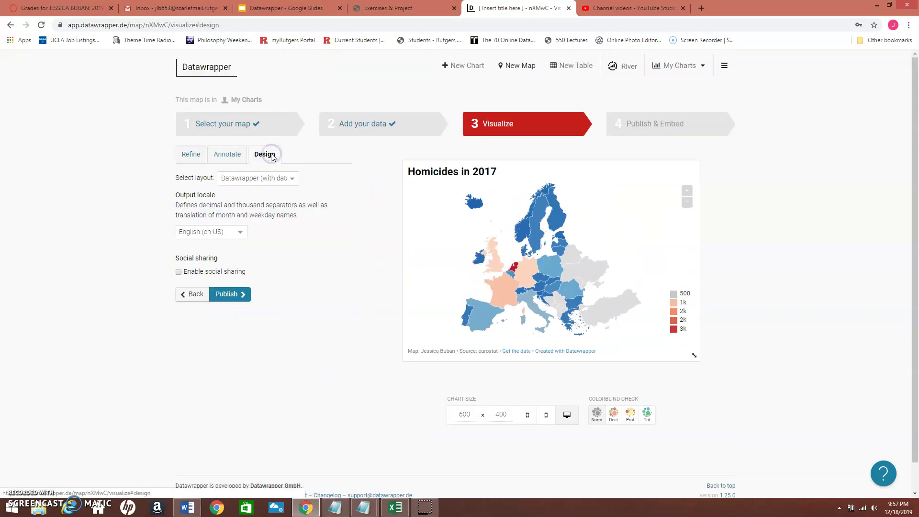
click(193, 153)
scroll(389, 372, down, 3)
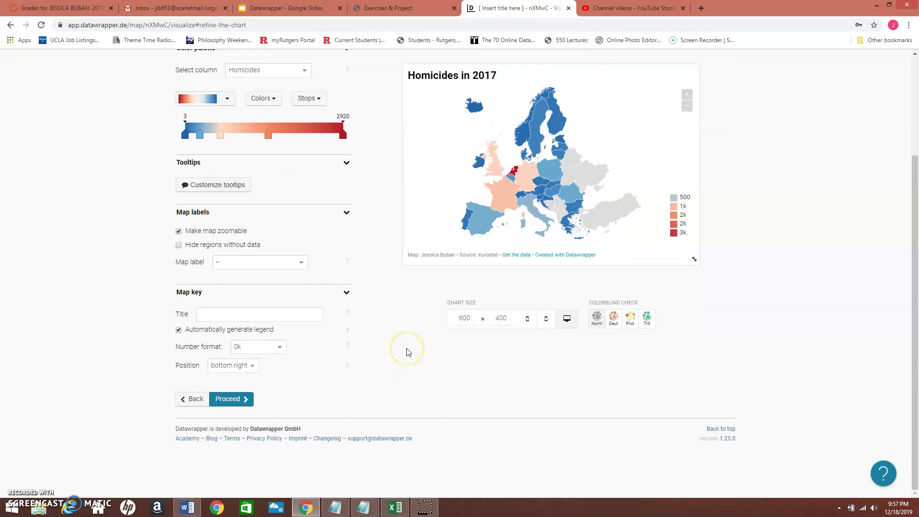
scroll(343, 166, up, 1)
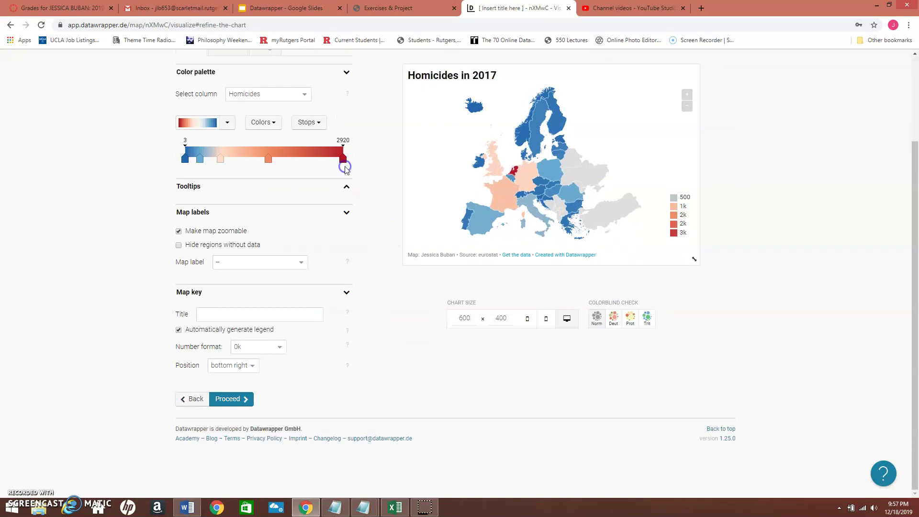
click(345, 191)
click(349, 266)
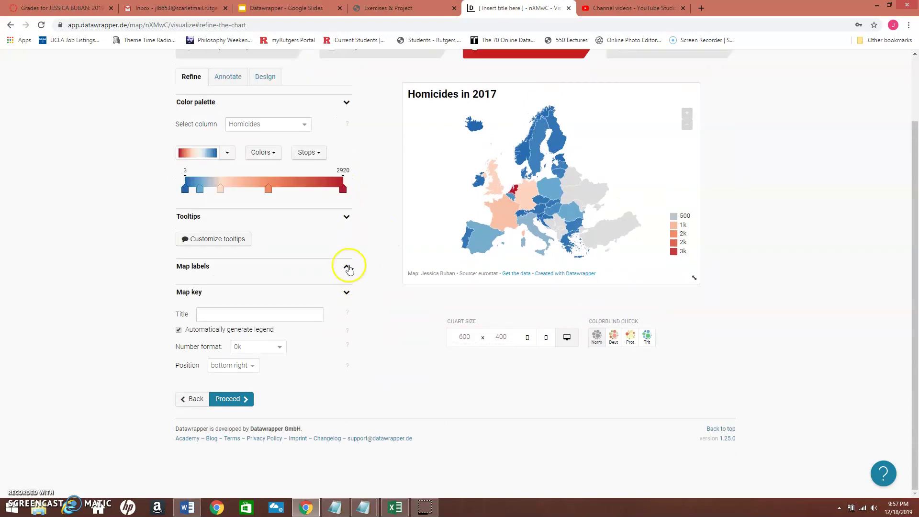
click(350, 349)
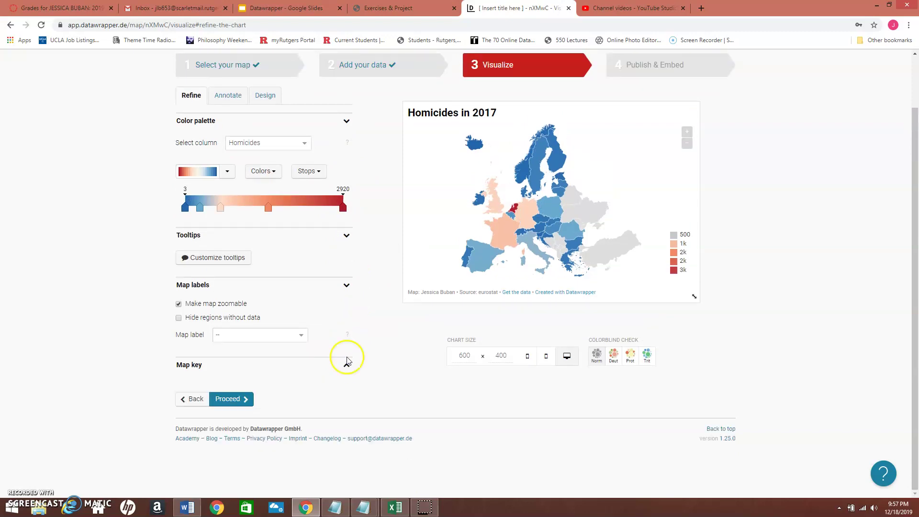
click(347, 361)
scroll(381, 287, down, 2)
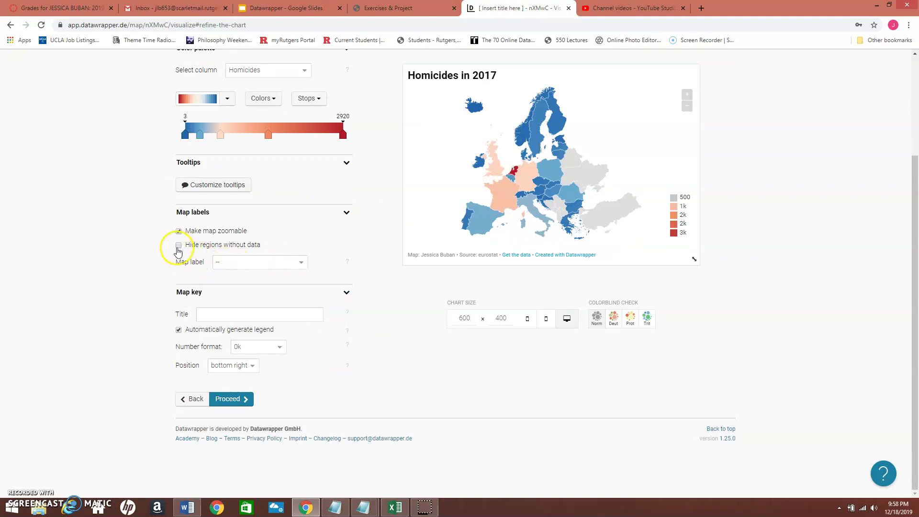
Set Map label to Country and the minimum label zoom to 1.
click(298, 266)
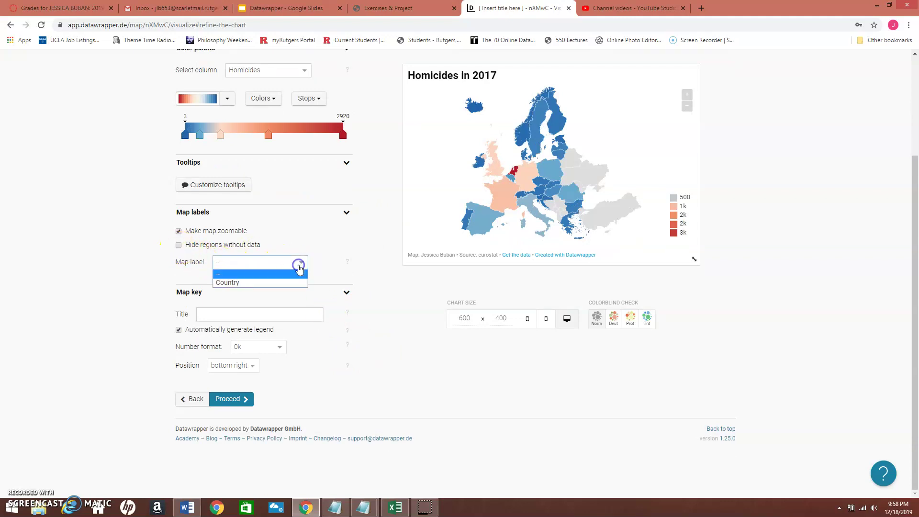
click(225, 278)
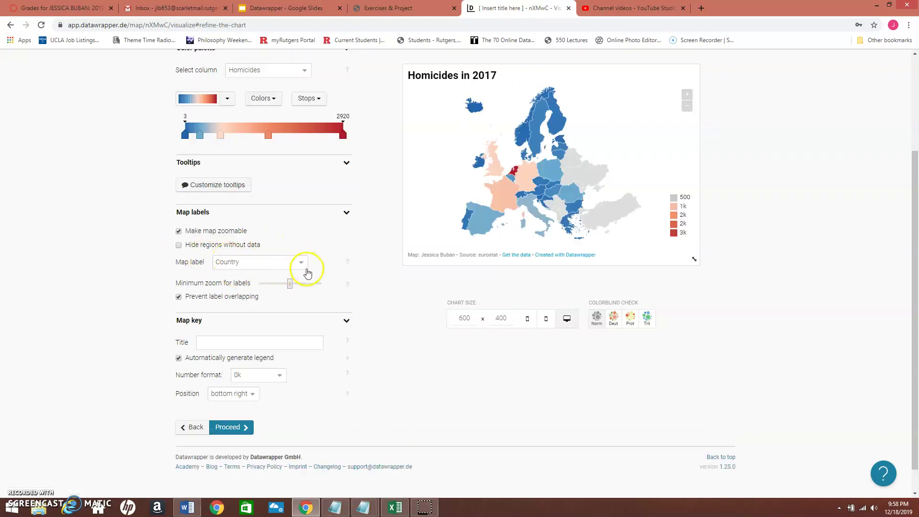
drag(290, 284, 289, 286)
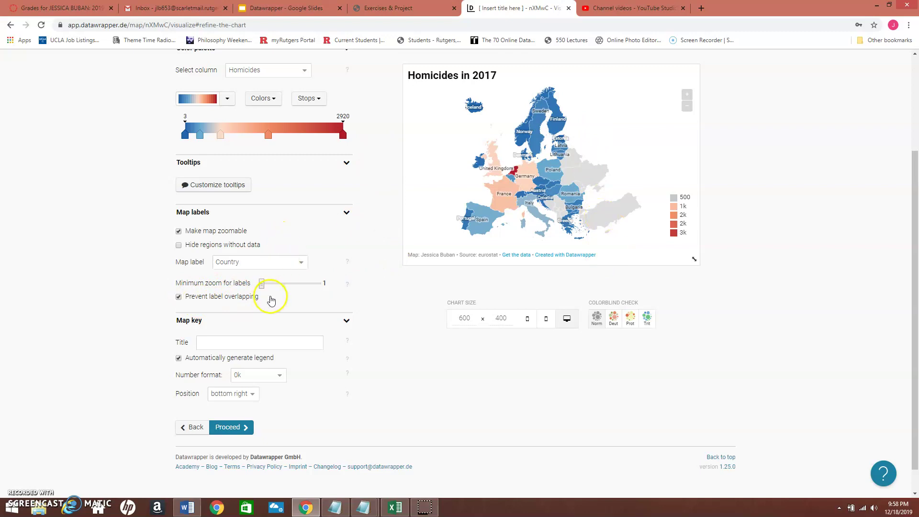
scroll(359, 272, up, 1)
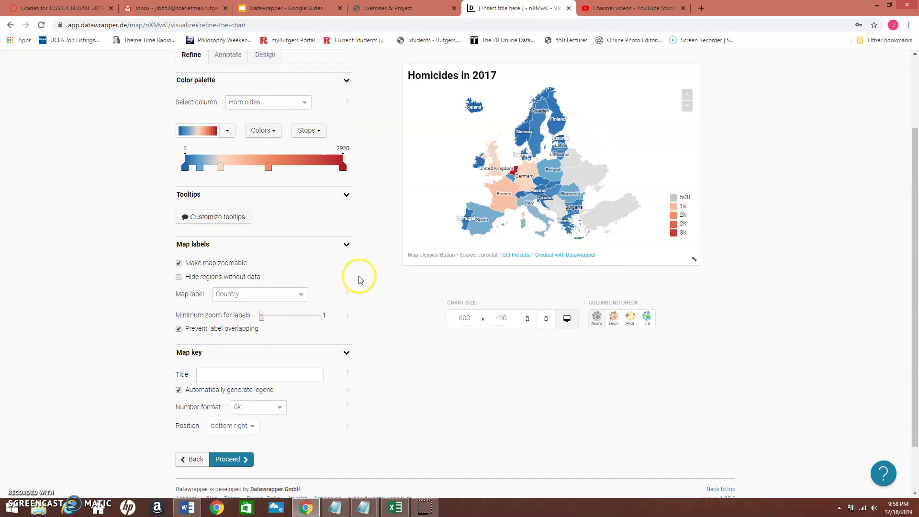
click(687, 95)
scroll(455, 220, down, 2)
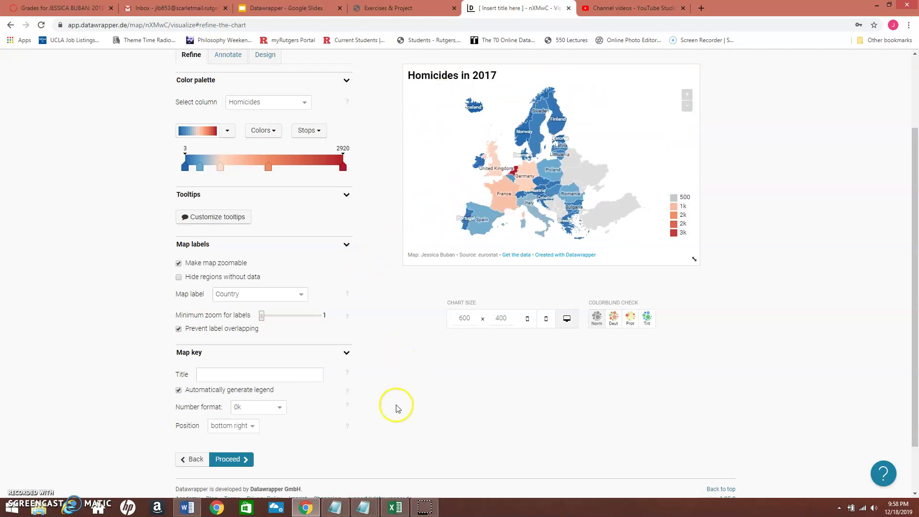
Keep the Datawrapper (with data) layout in the Design settings and leave social sharing unchecked.
scroll(360, 234, up, 1)
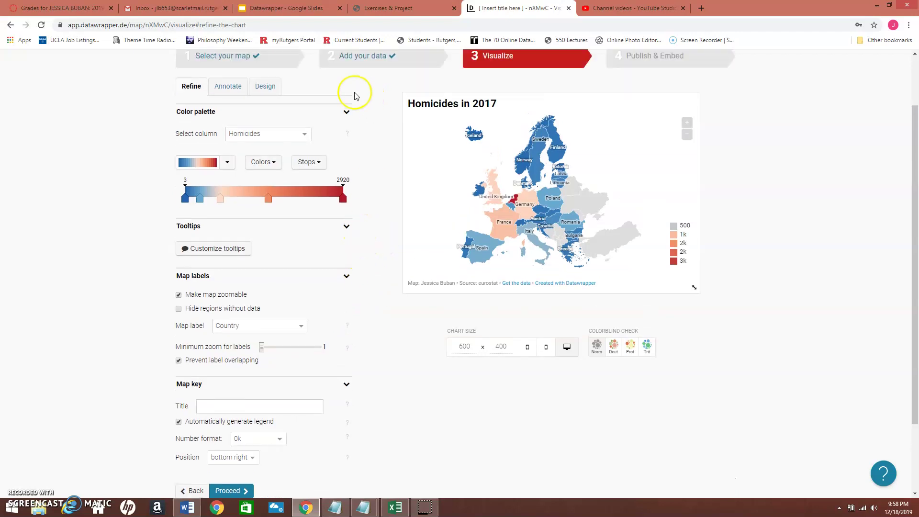
click(236, 87)
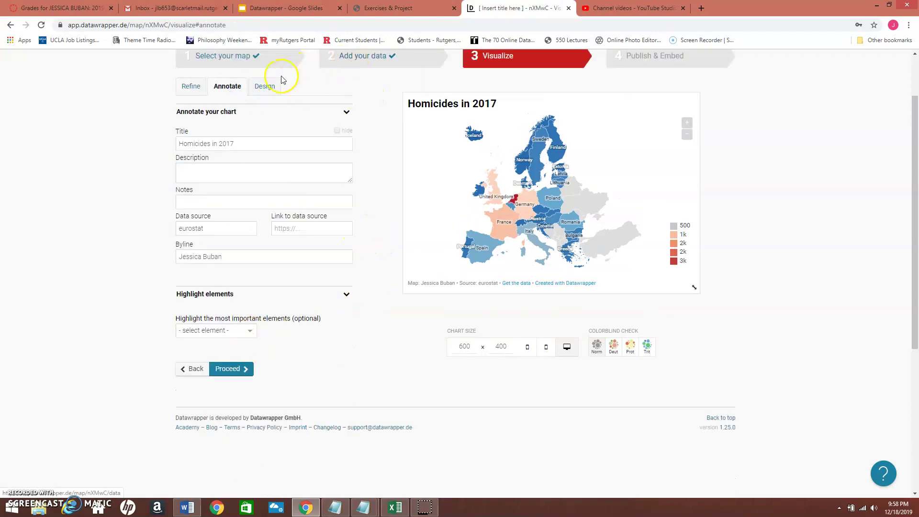
click(263, 85)
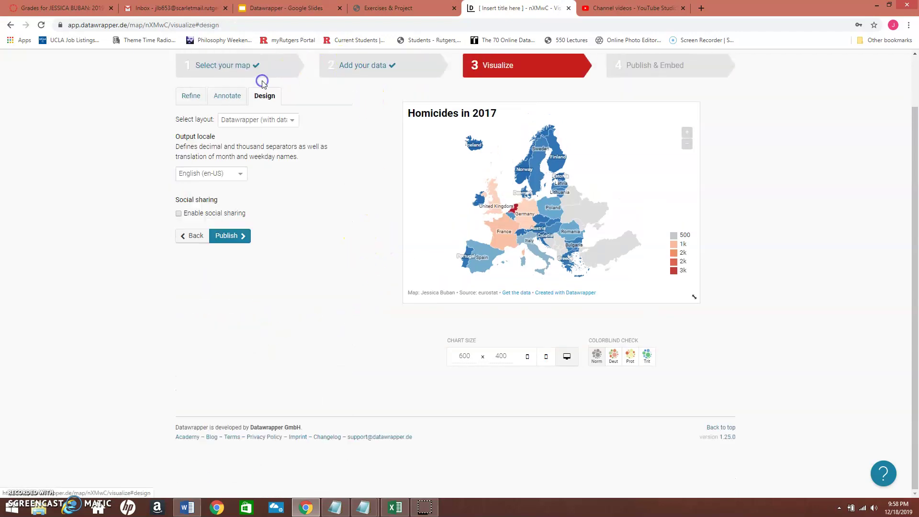
click(299, 122)
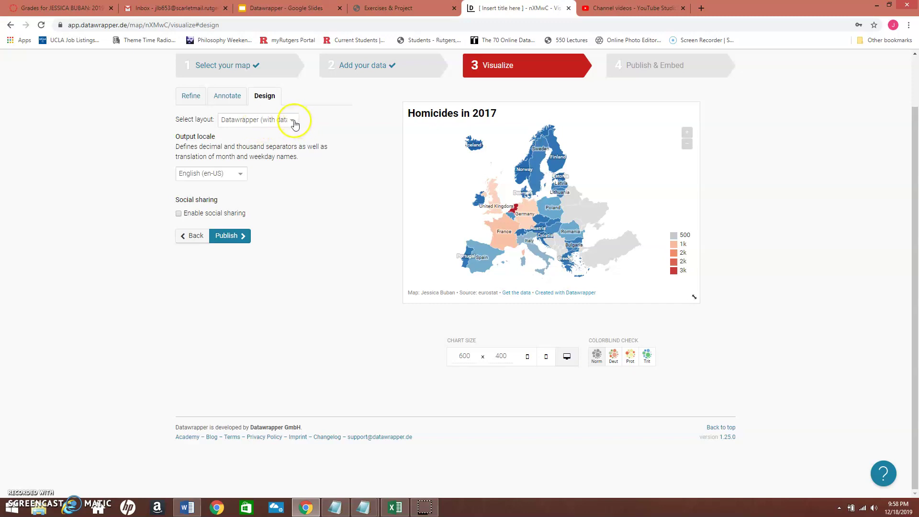
click(296, 123)
click(293, 165)
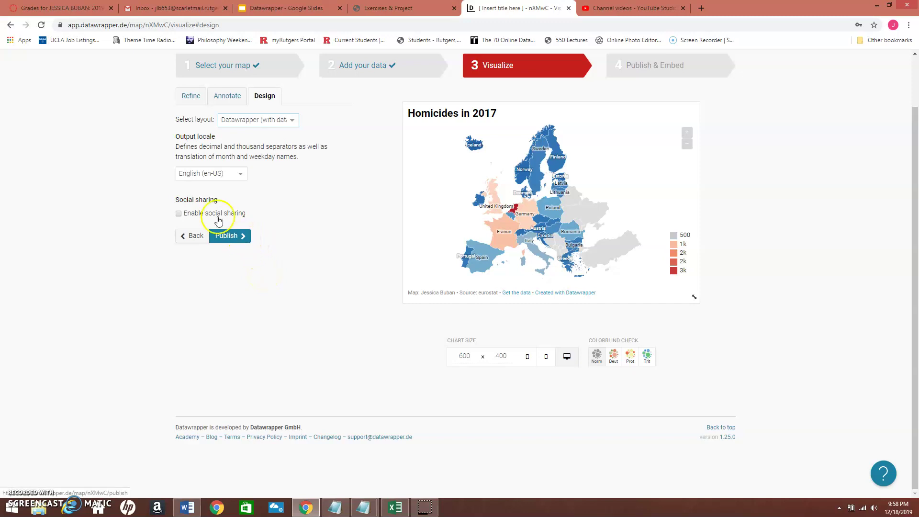
click(179, 215)
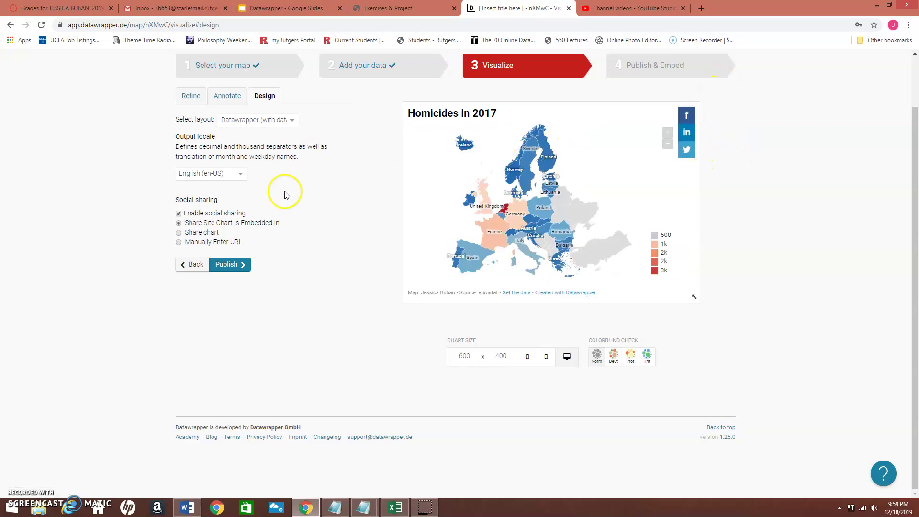
click(180, 213)
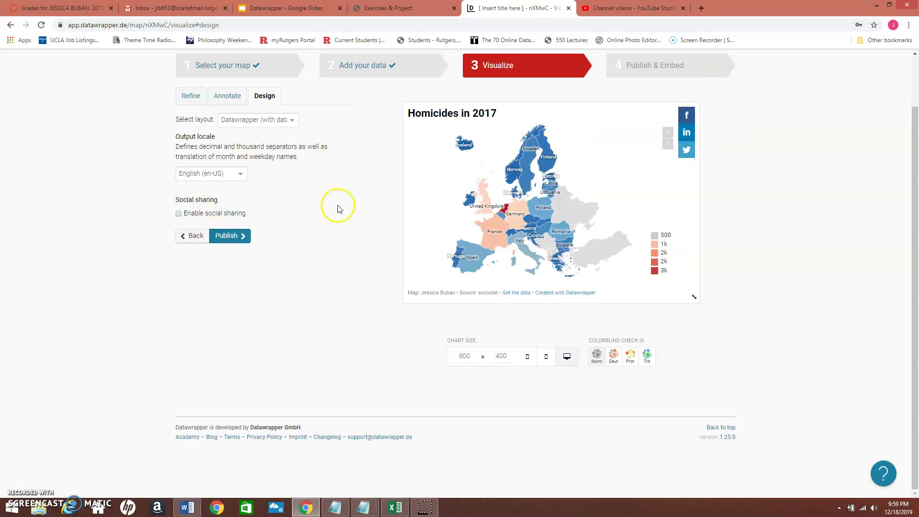
Publish the Homicides in 2017 map online.
click(242, 236)
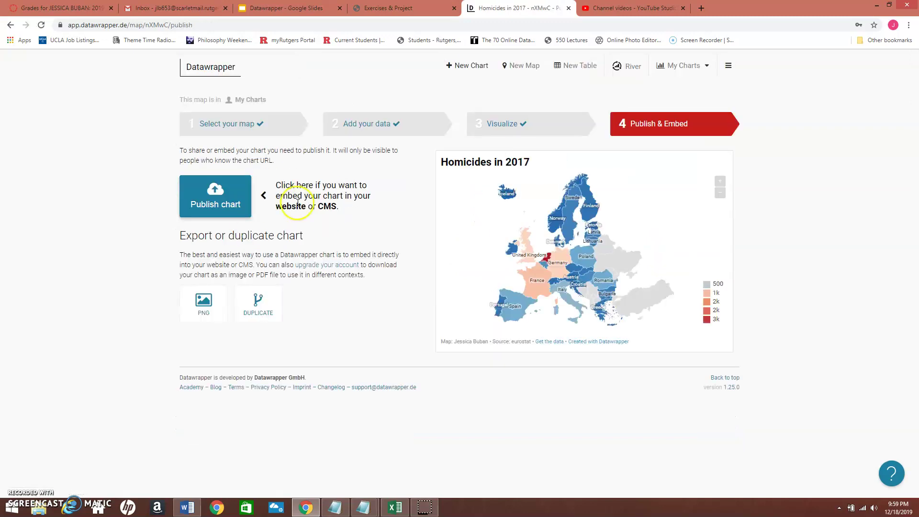
click(232, 194)
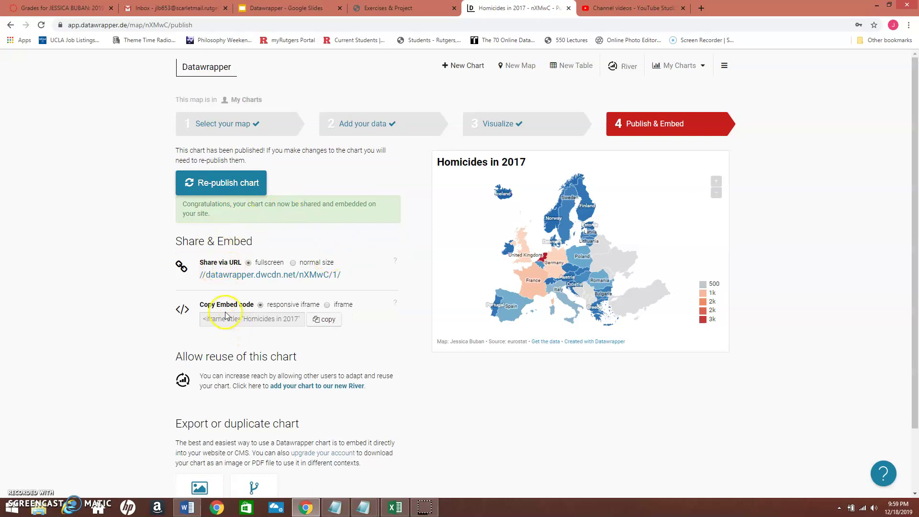
scroll(301, 349, down, 1)
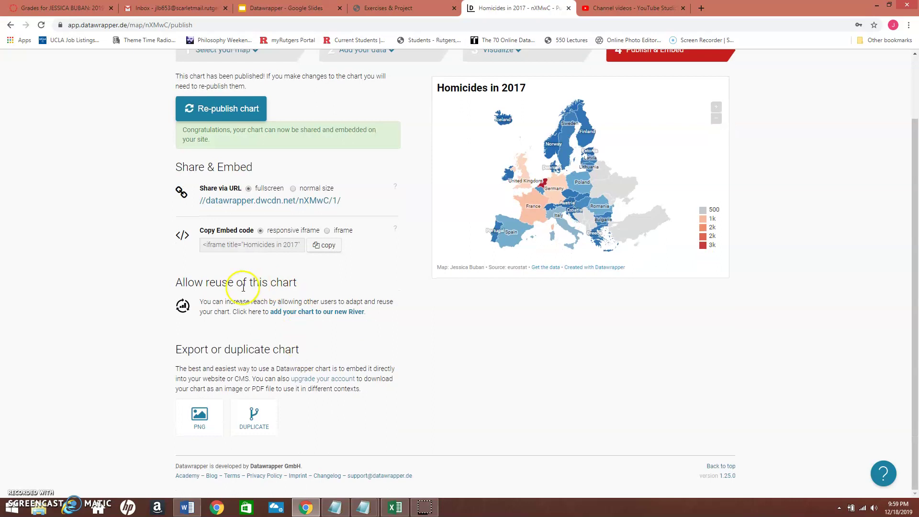
Download the map as a 1280 × 880 px PNG and open it in Paint.
click(204, 415)
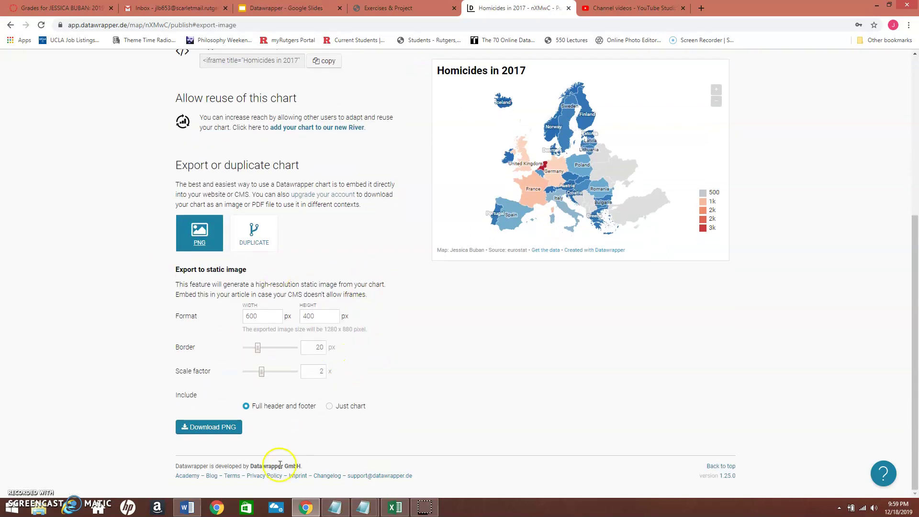
click(224, 428)
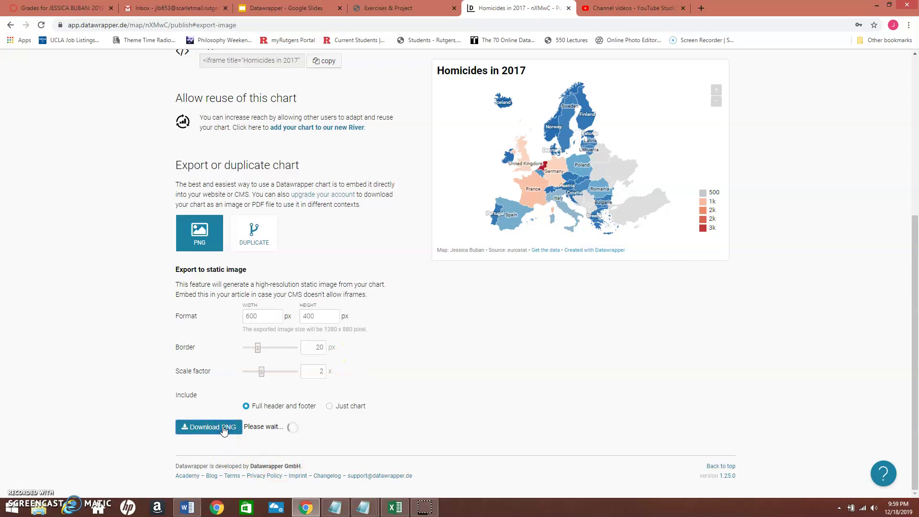
click(226, 430)
click(229, 432)
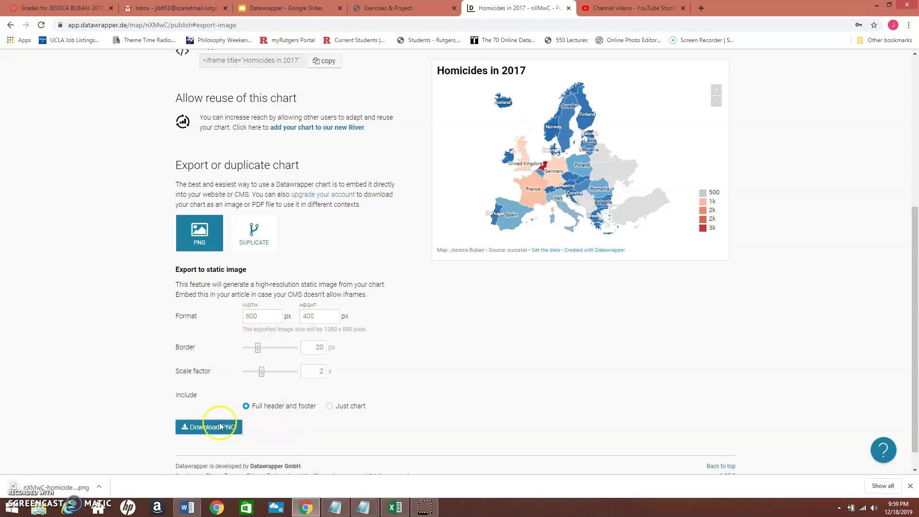
click(72, 488)
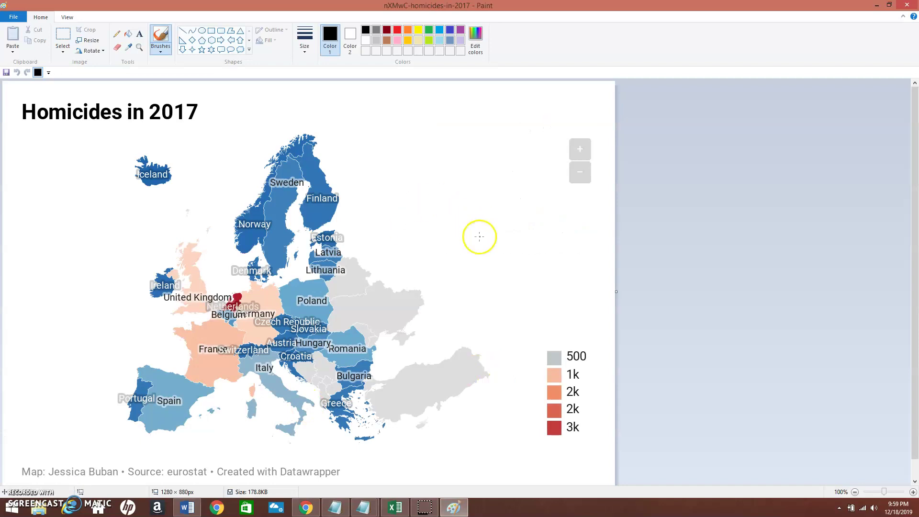
scroll(665, 254, down, 1)
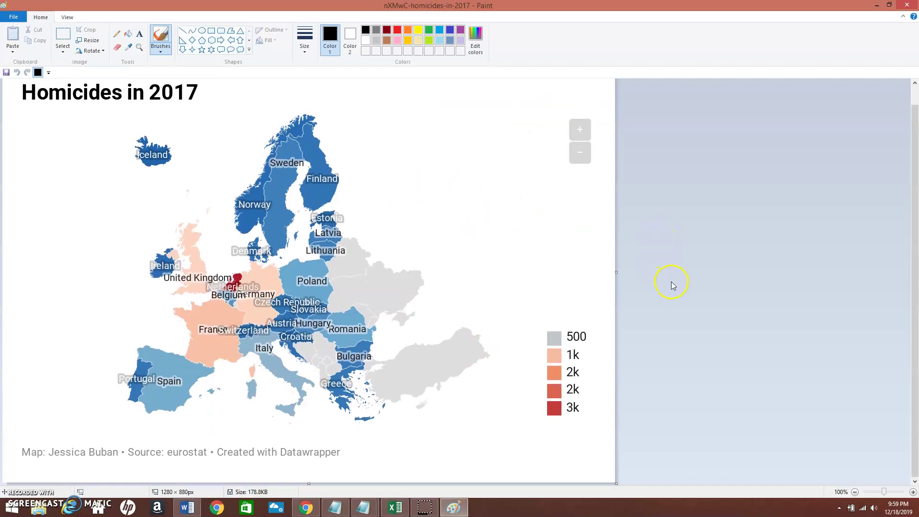